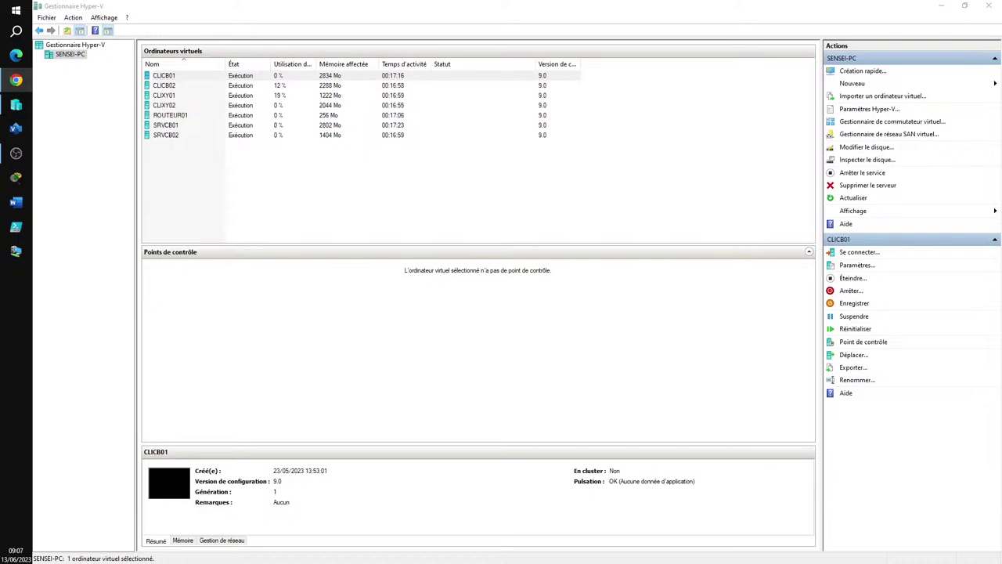
# Open the CLIXY01 virtual machine's console, dismiss its display configuration, and reposition the console window near the middle of the desktop
pyautogui.click(195, 166)
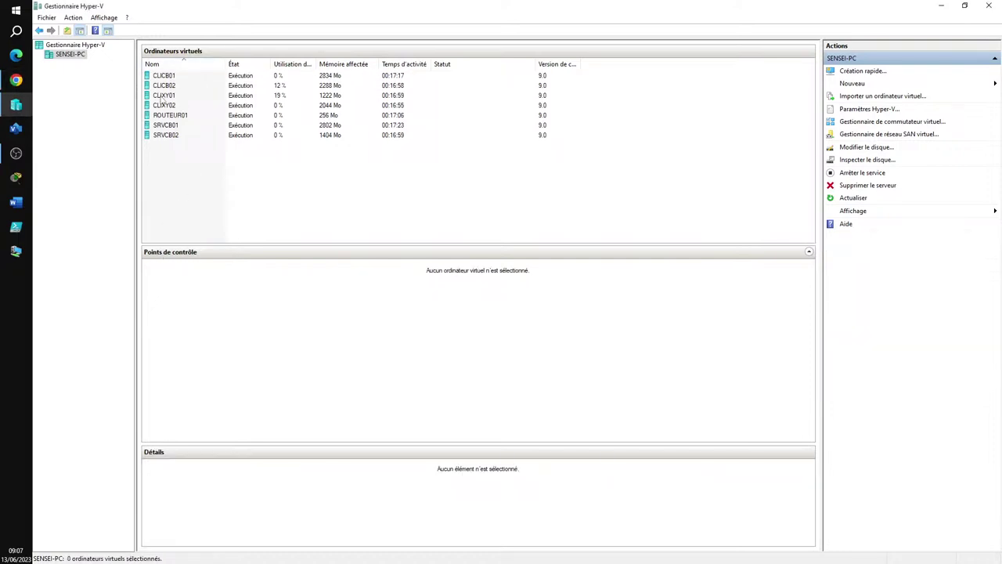
pyautogui.click(164, 95)
pyautogui.doubleClick(162, 96)
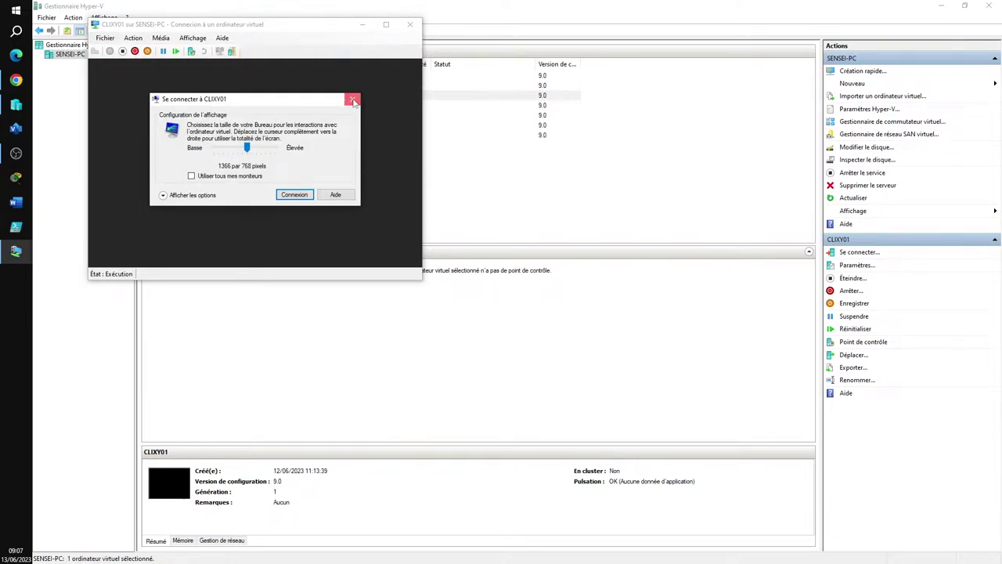
pyautogui.click(352, 100)
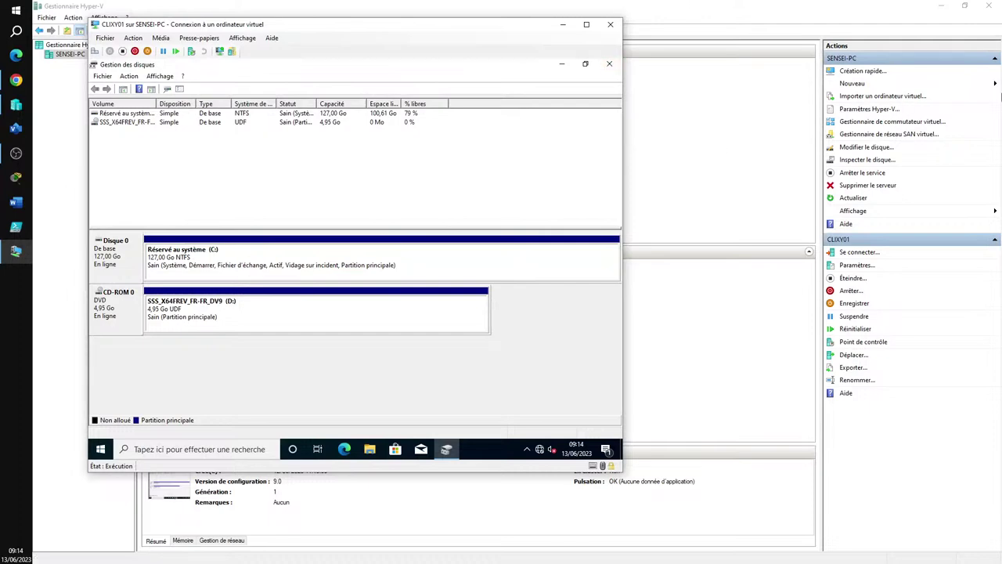
pyautogui.moveTo(391, 29); pyautogui.dragTo(545, 60)
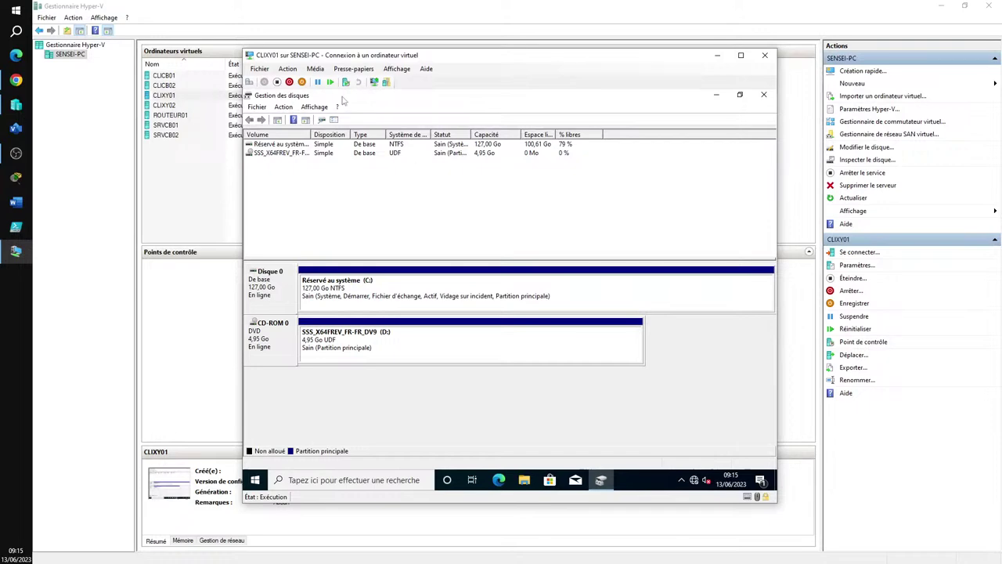
pyautogui.moveTo(366, 65); pyautogui.dragTo(343, 61)
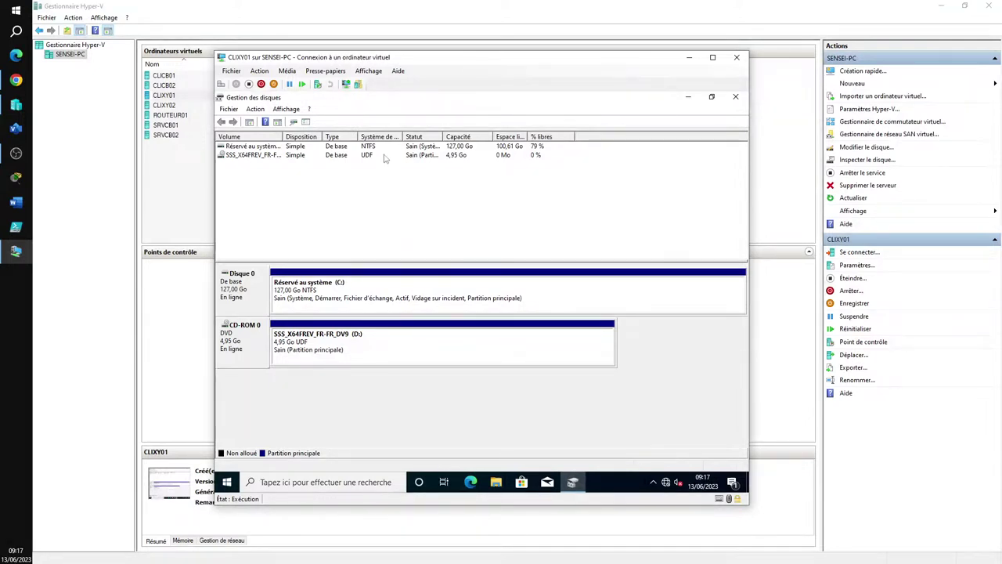
# Add a hard disk to the SCSI controller in the CLIXY01 virtual machine's settings
pyautogui.click(231, 71)
pyautogui.click(239, 83)
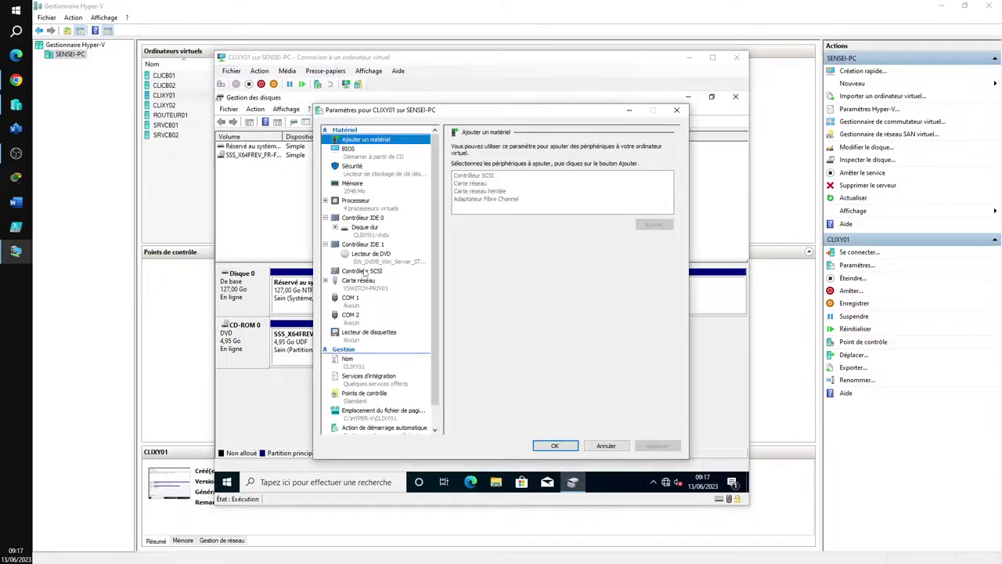
pyautogui.click(363, 271)
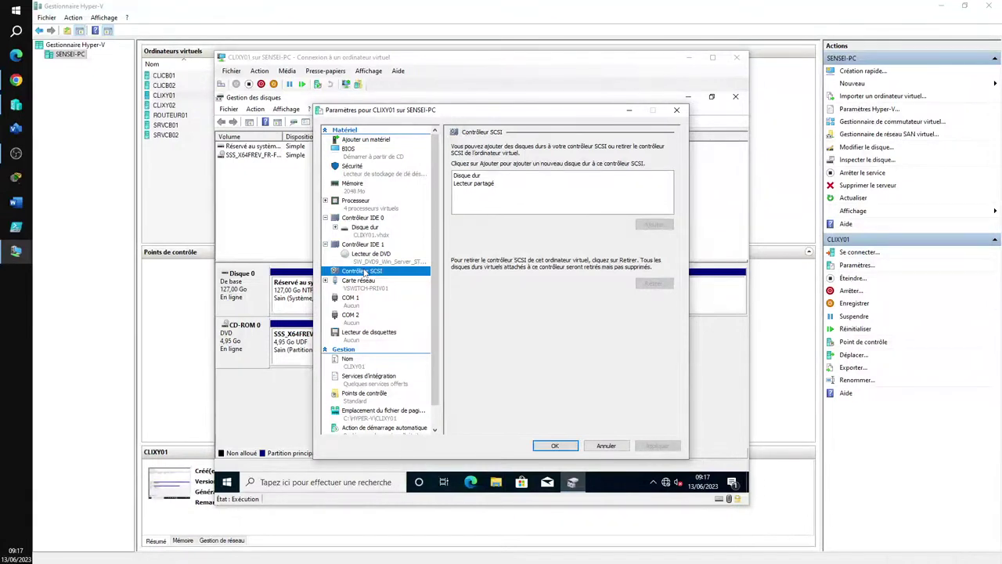
pyautogui.click(476, 176)
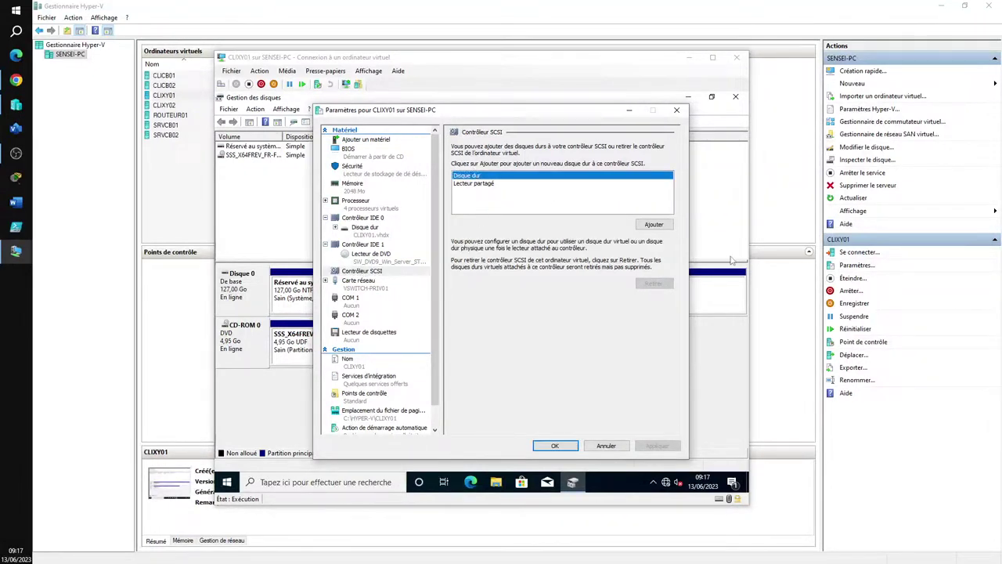
pyautogui.click(649, 225)
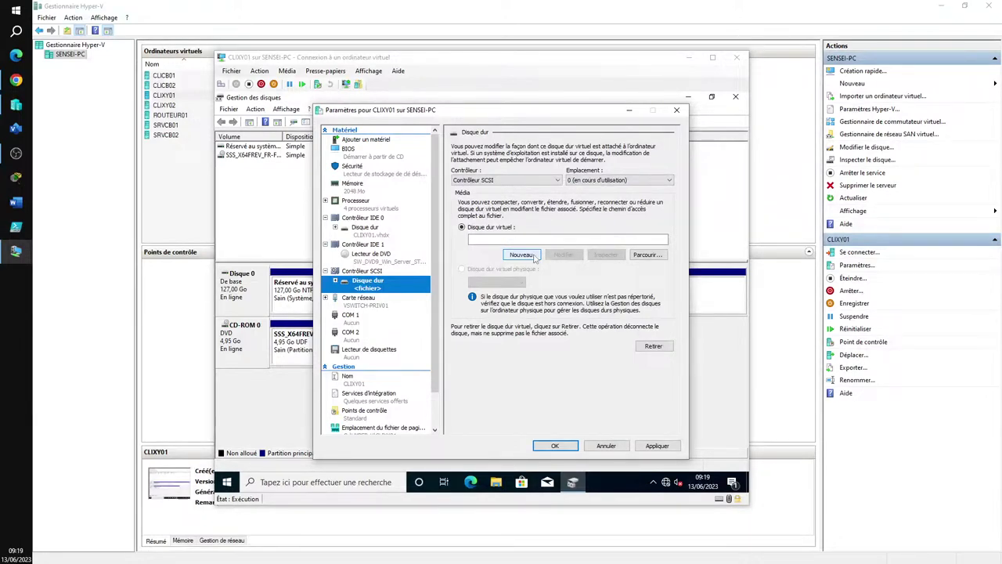
# Begin a new virtual hard disk for the added SCSI drive, keeping the default format and type, and name it dd2
pyautogui.click(532, 256)
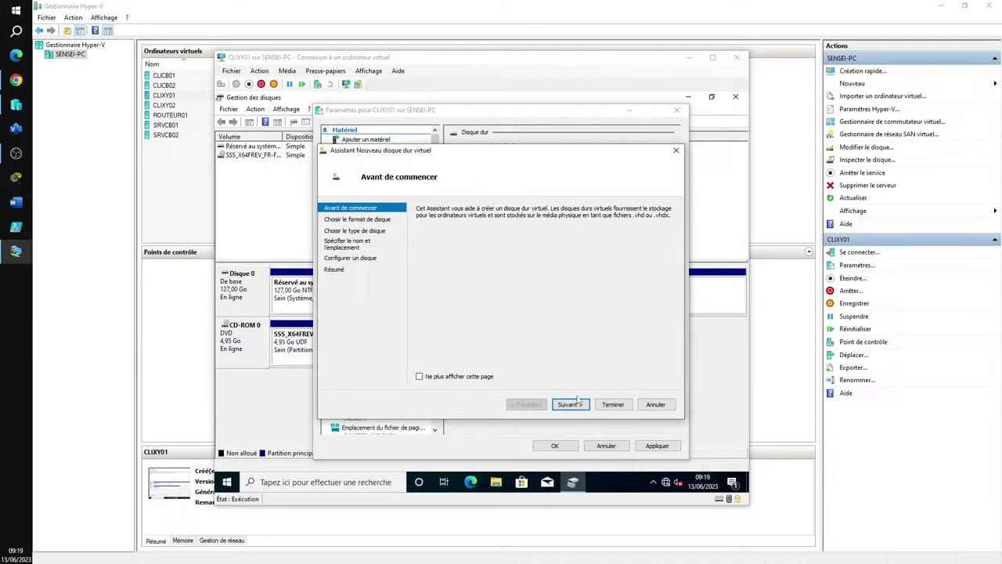
pyautogui.click(569, 404)
pyautogui.click(569, 404)
pyautogui.click(570, 405)
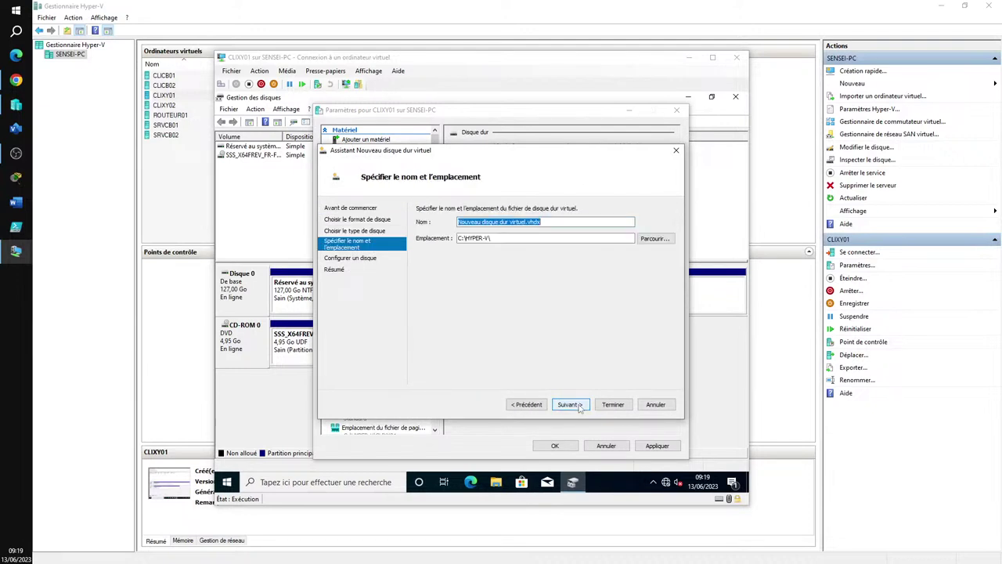
pyautogui.write('dd2')
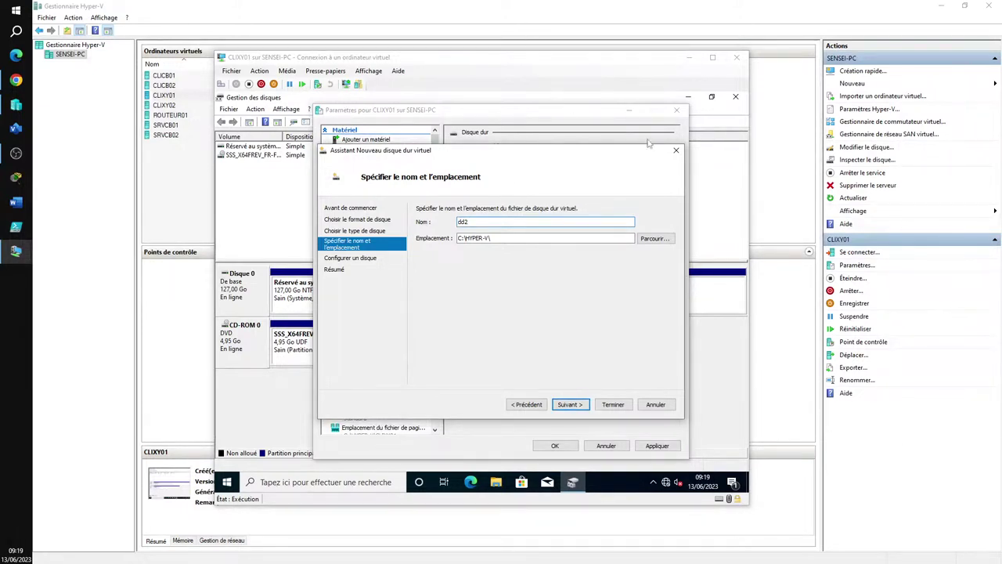
# Store the virtual disk in C:\HYPER-V\CLIXY01 and create it with the default 127 GB size
pyautogui.click(654, 239)
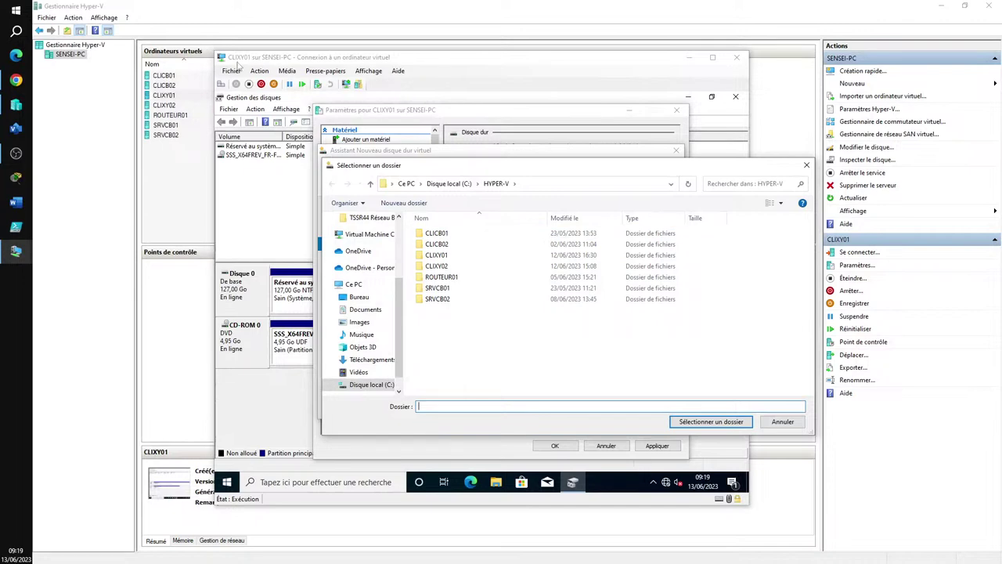
pyautogui.doubleClick(437, 255)
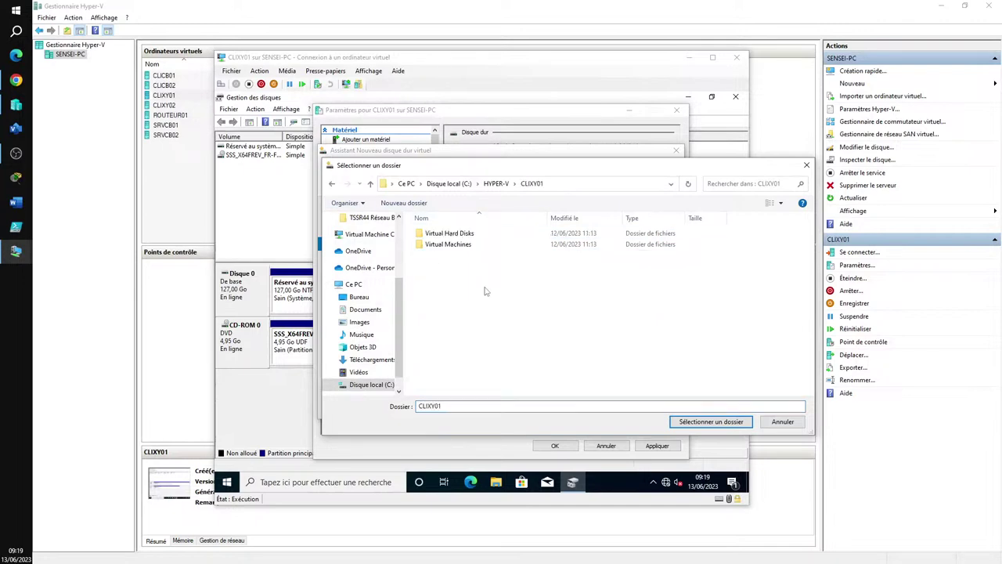
pyautogui.click(713, 426)
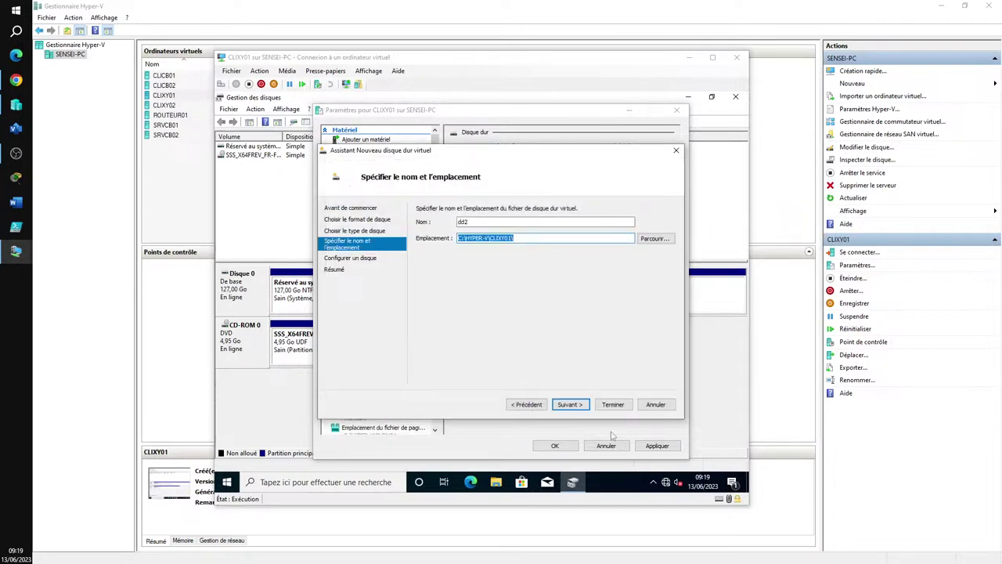
pyautogui.press('Return')
pyautogui.click(570, 404)
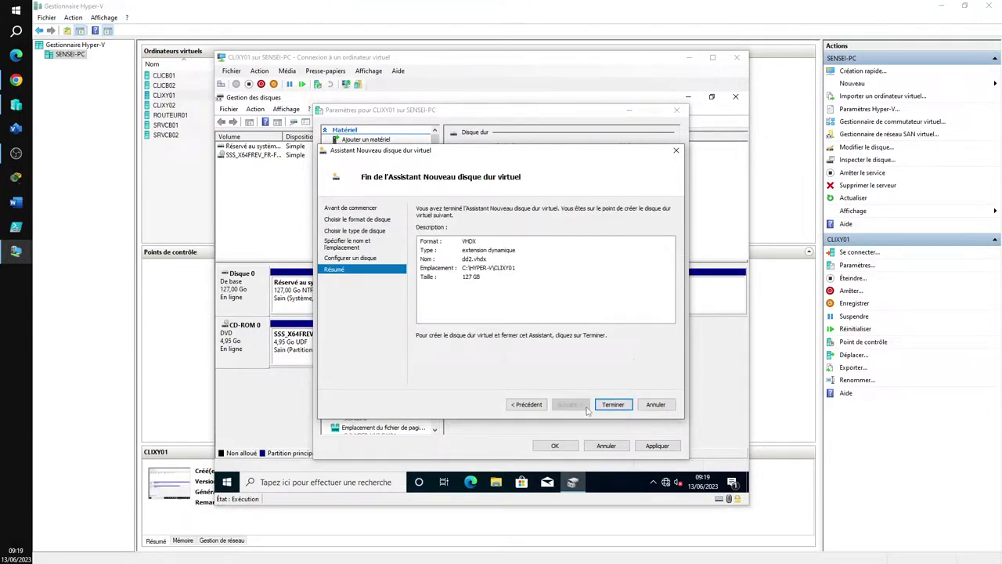
pyautogui.click(613, 404)
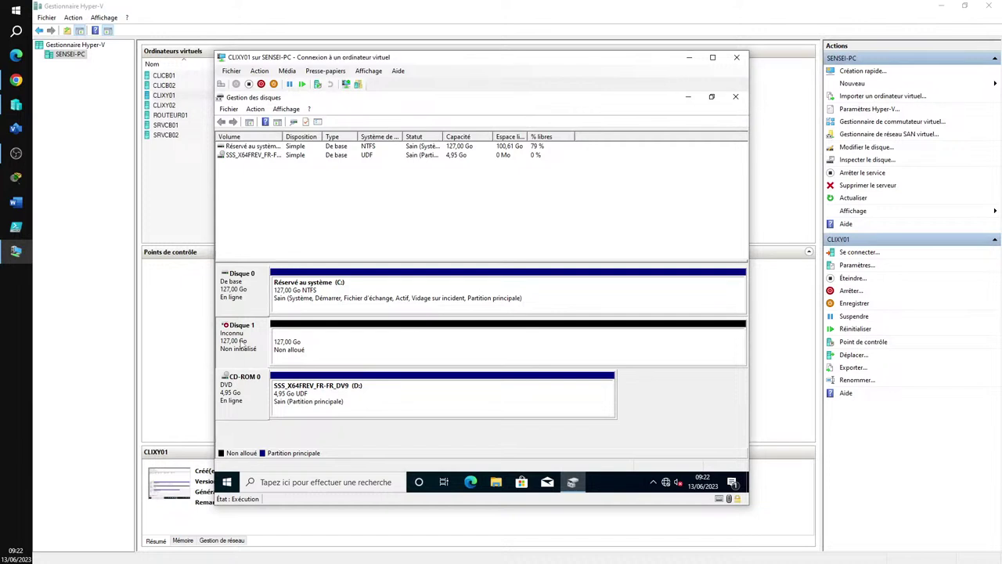
# Initialize Disk 1 in the virtual machine's Disk Management with the default partition style
pyautogui.rightClick(240, 342)
pyautogui.click(308, 350)
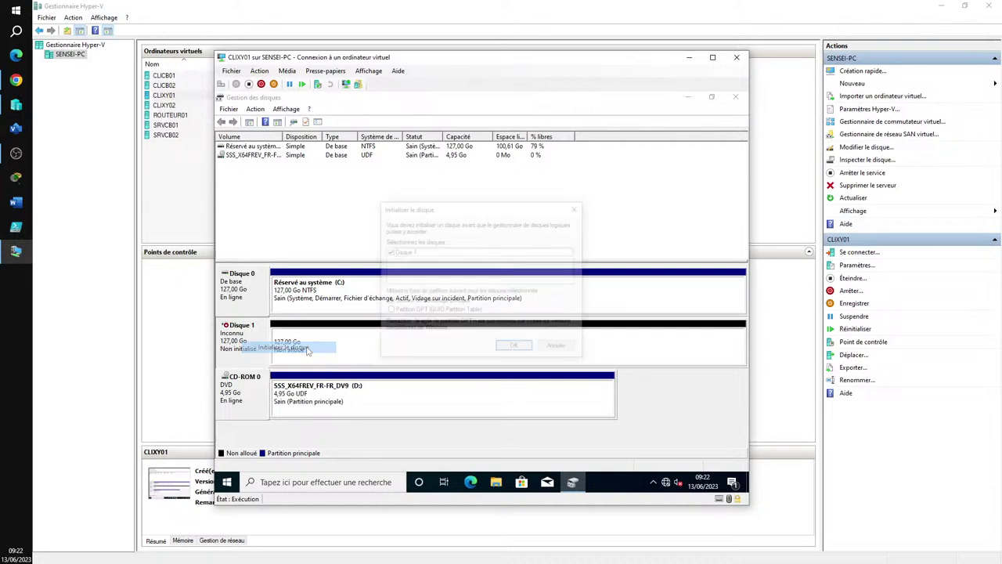
pyautogui.click(516, 347)
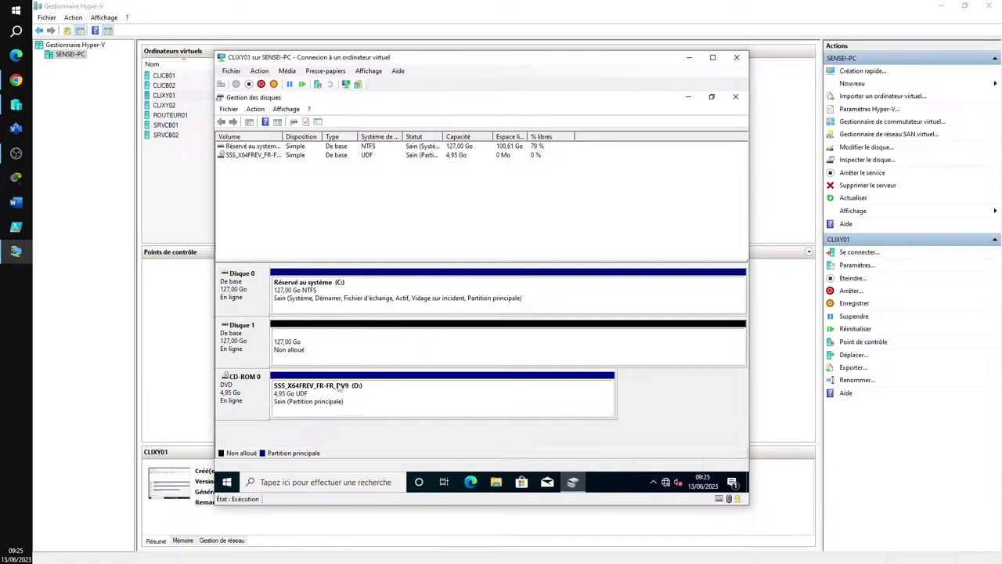
# Configure a 20000 MB simple volume with drive letter E on Disk 1's unallocated space and open its file system choices
pyautogui.rightClick(328, 345)
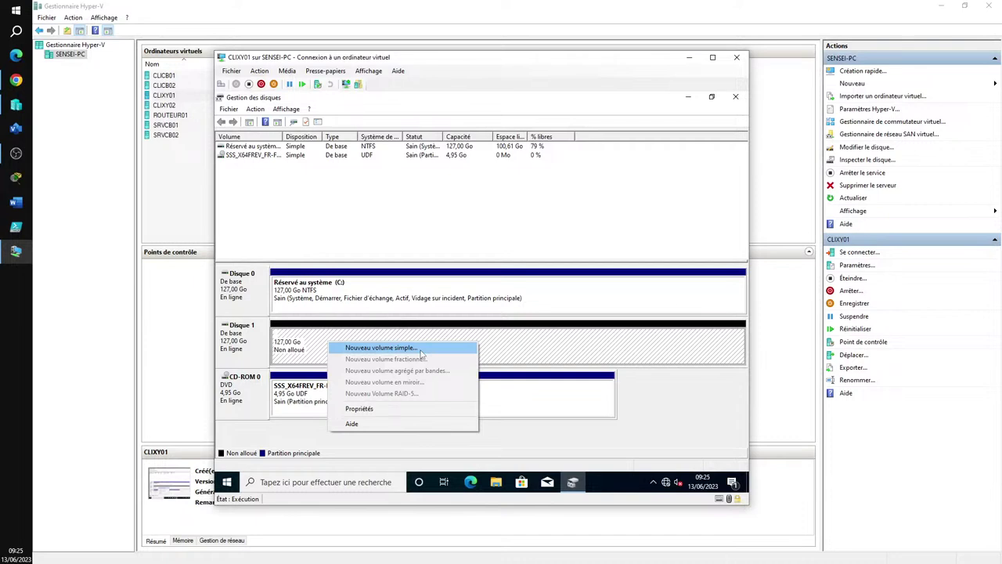
pyautogui.click(420, 354)
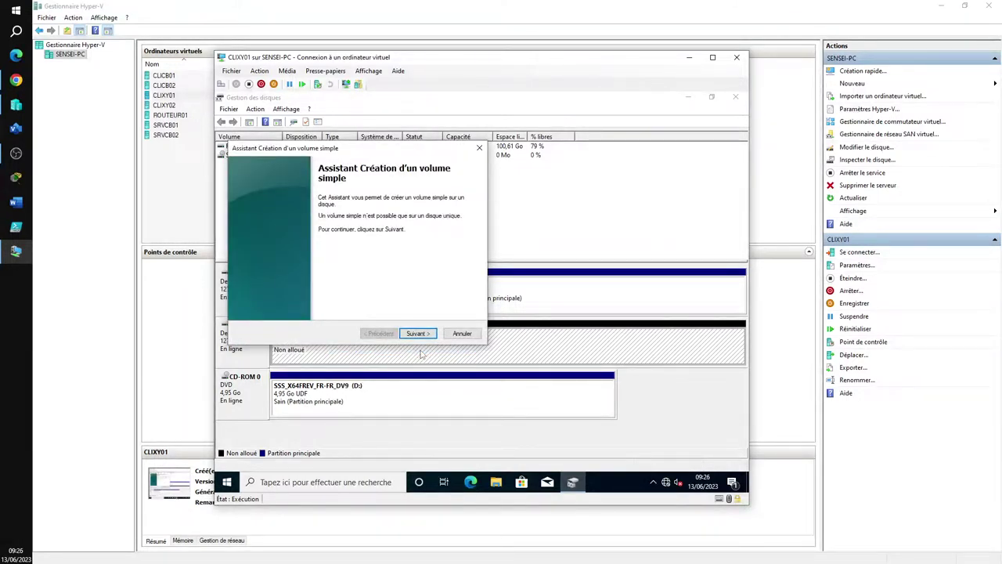
pyautogui.click(416, 335)
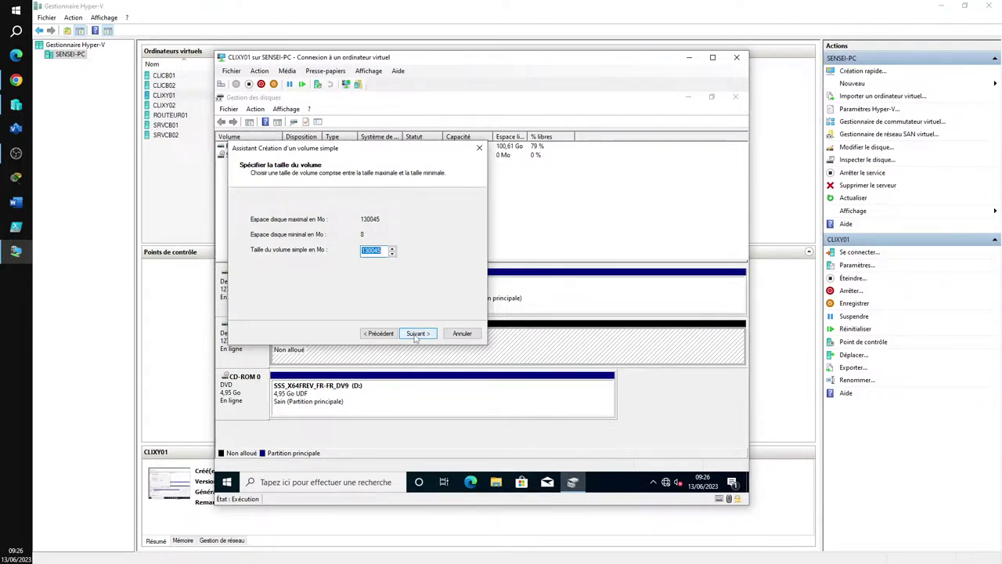
pyautogui.write('20')
pyautogui.write('000')
pyautogui.click(426, 337)
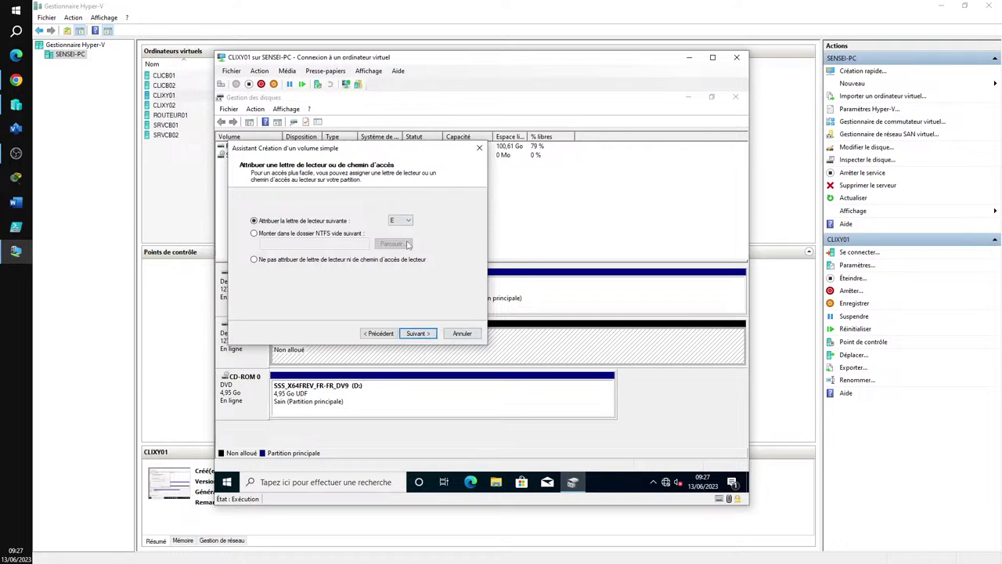
pyautogui.click(426, 335)
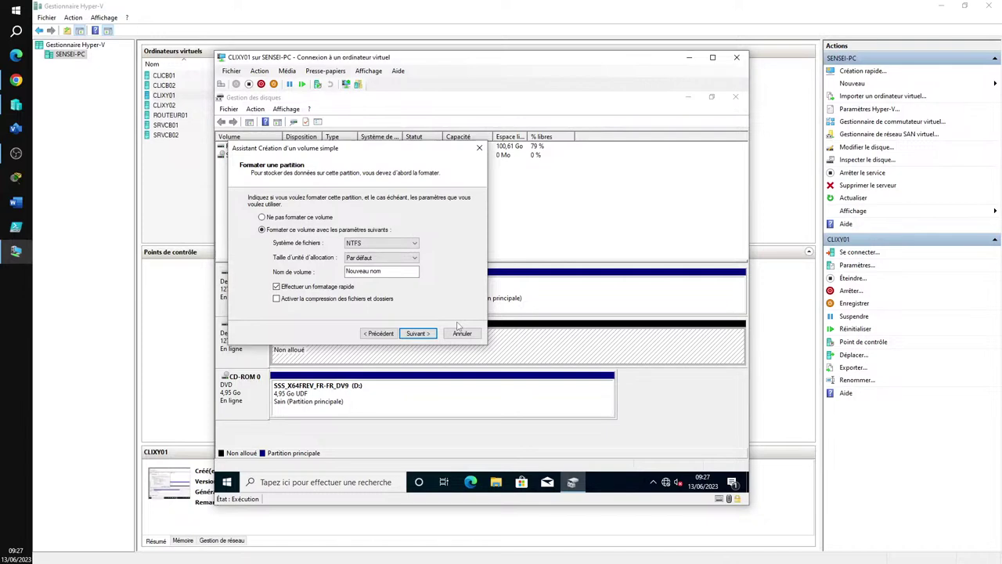
pyautogui.click(16, 347)
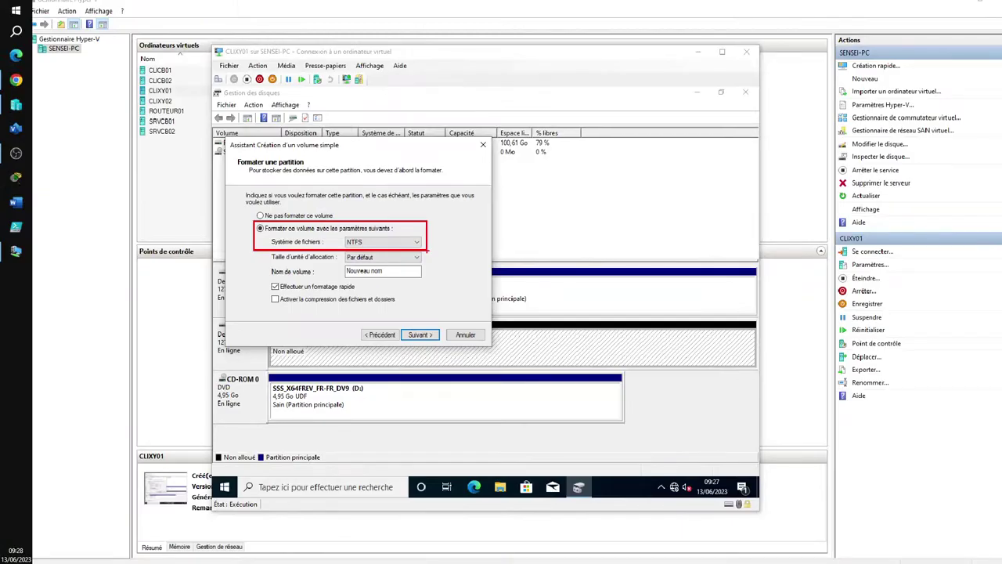
pyautogui.click(416, 242)
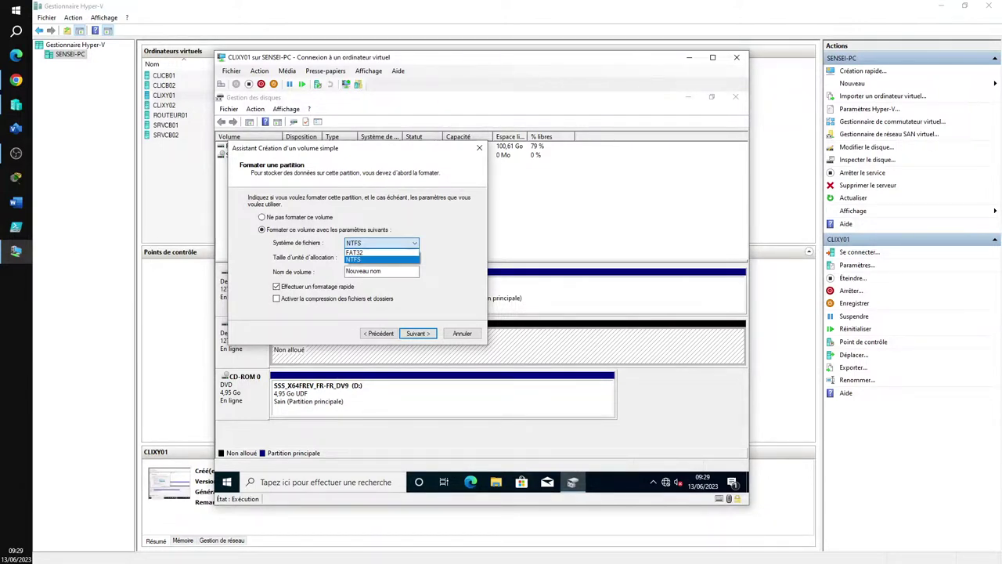
# Switch to Word, enter FAT in a new blank document, and set its font size to 72
pyautogui.click(22, 203)
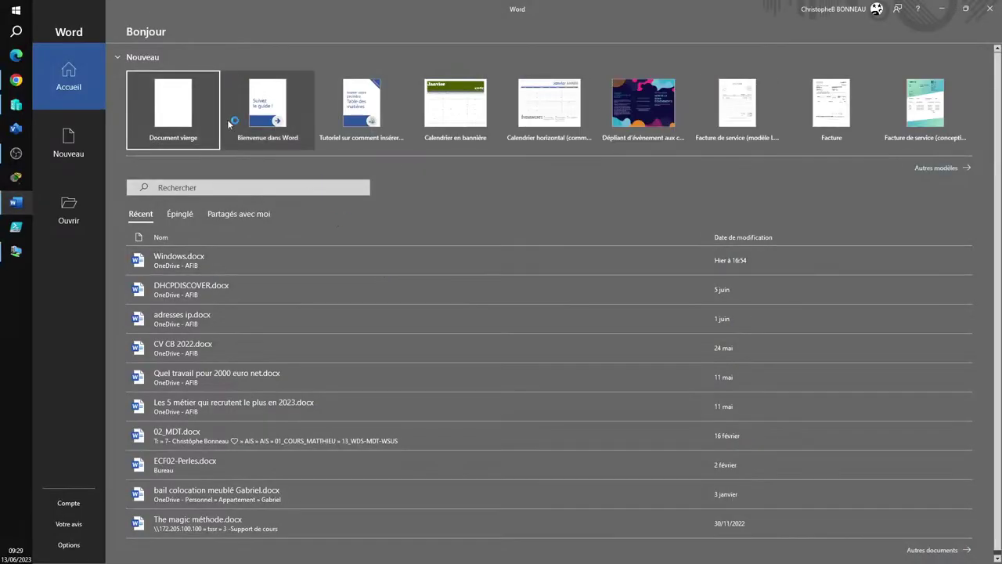
pyautogui.click(182, 108)
pyautogui.rightClick(575, 215)
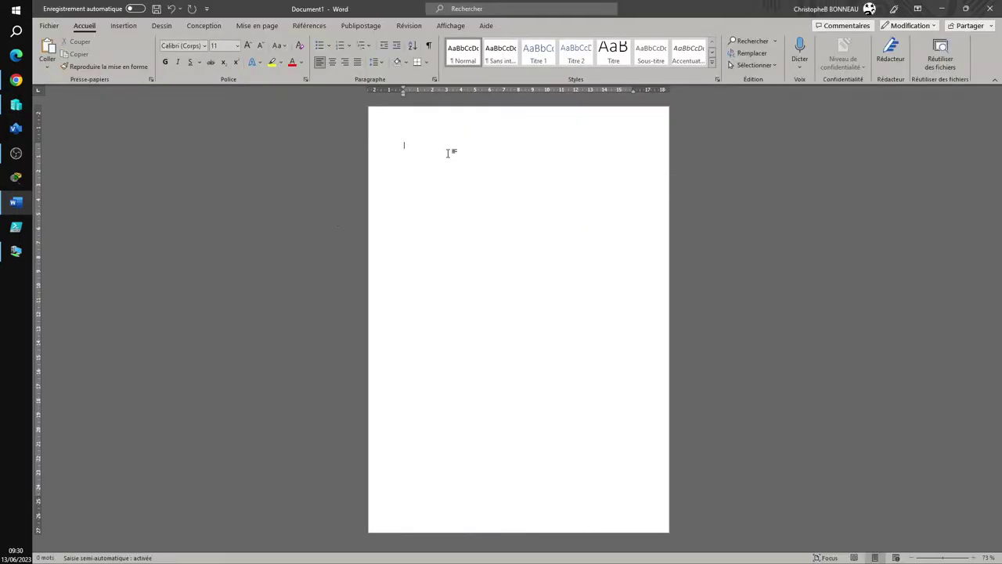
pyautogui.write('FAT')
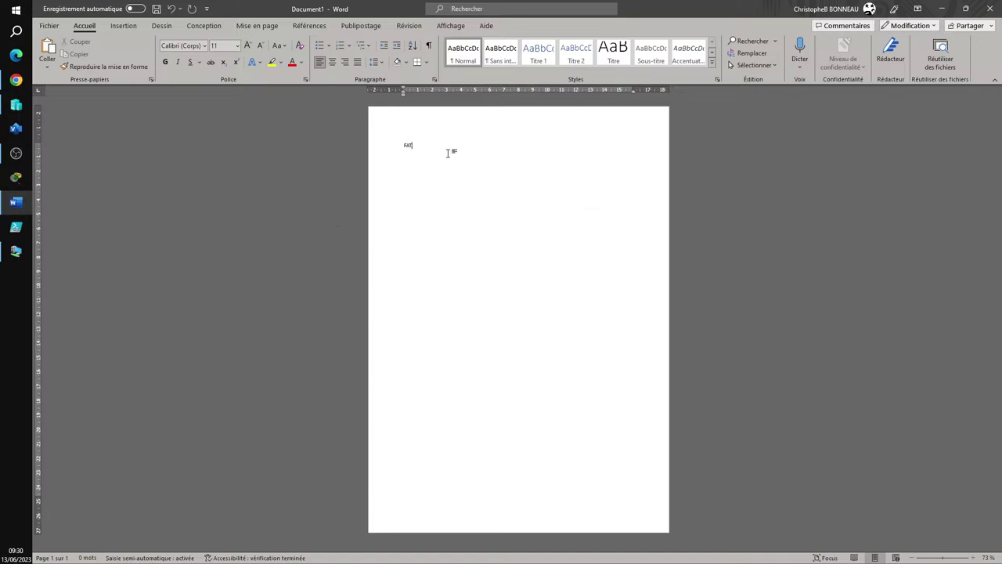
pyautogui.hotkey('ctrl', 'a')
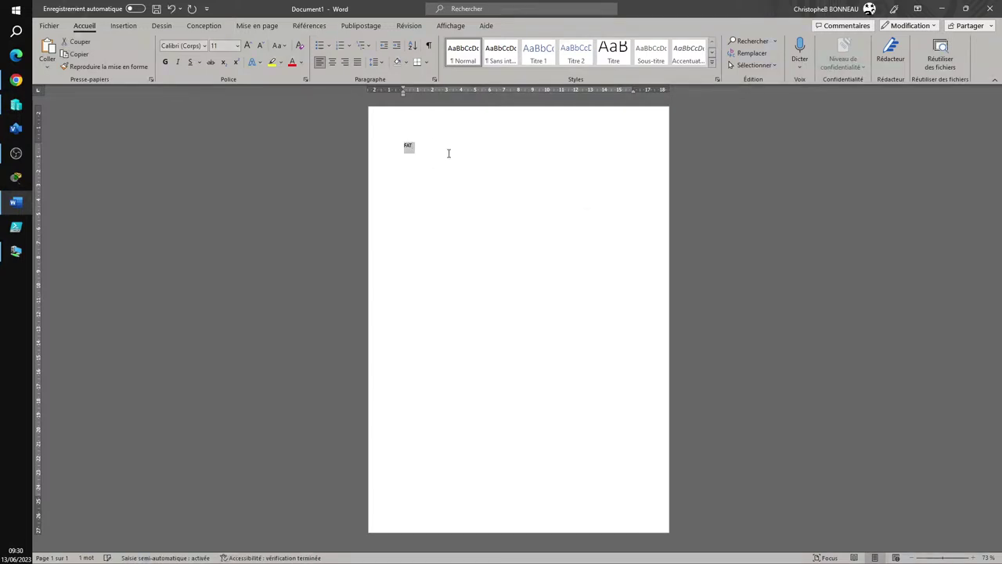
pyautogui.click(237, 45)
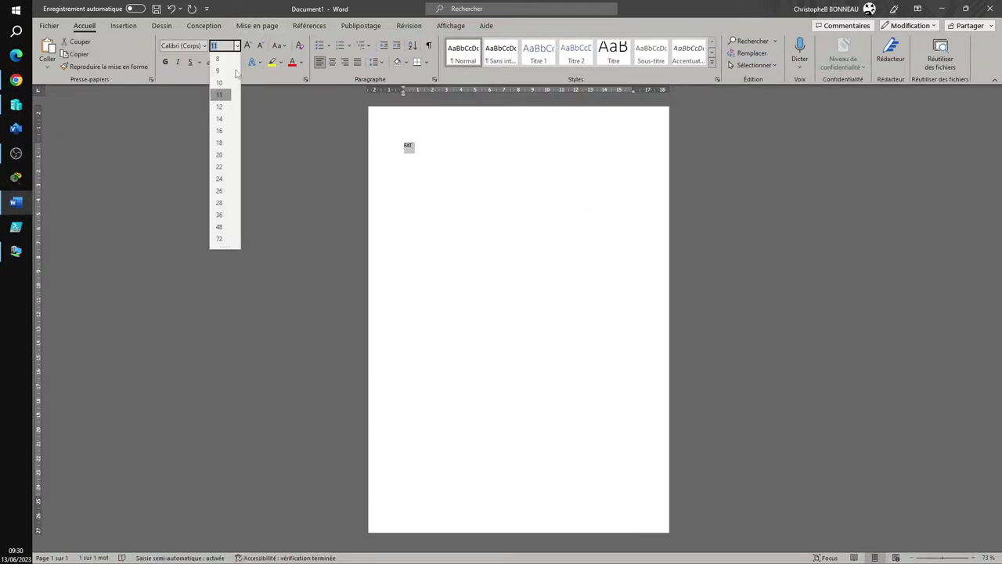
pyautogui.click(221, 238)
# Complete the first line as FAT16 and add FAT32 and NTFS on separate lines below it
pyautogui.click(539, 166)
pyautogui.write('16')
pyautogui.press('Return')
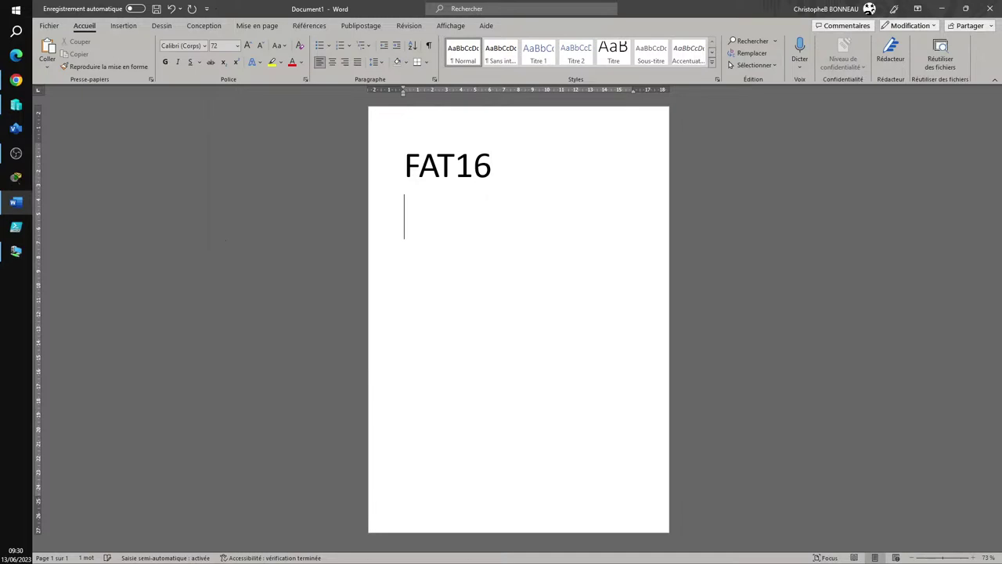
pyautogui.write('FAT32')
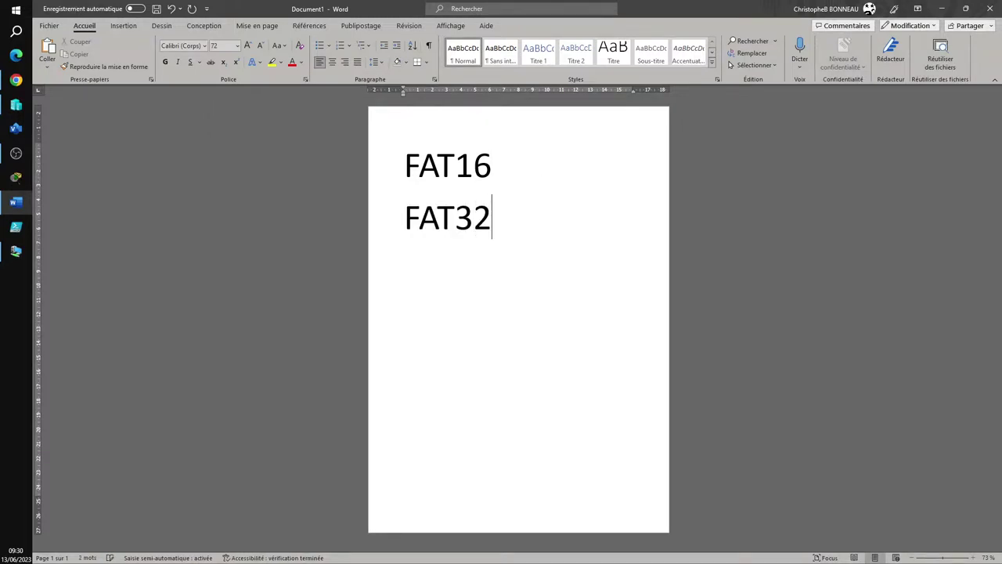
pyautogui.press('Return')
pyautogui.write('NT')
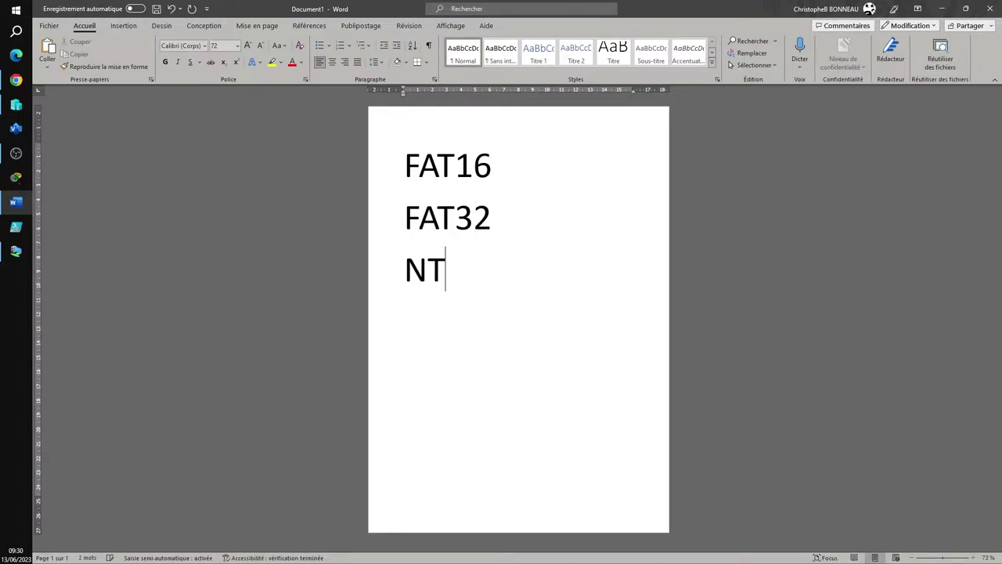
pyautogui.write('FS')
pyautogui.press('Return')
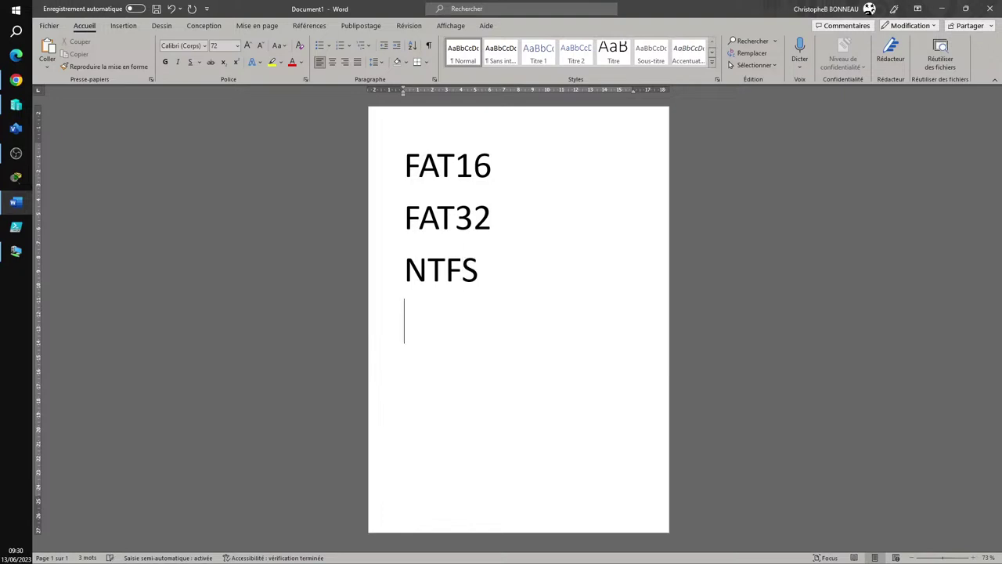
# Add ExFAT as the fourth line of the list and append (32Go) to the FAT32 line
pyautogui.write('ExFAT')
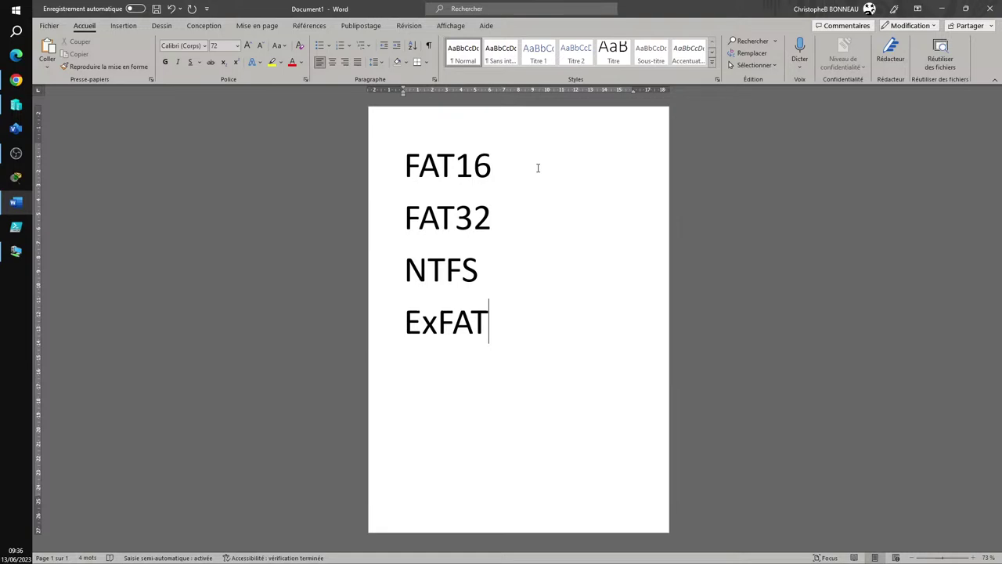
pyautogui.press('Up')
pyautogui.press('Up')
pyautogui.press('End')
pyautogui.write('(32g')
pyautogui.press('BackSpace')
pyautogui.write('Go)')
# Append (4Go) to the FAT16 line
pyautogui.press('Up')
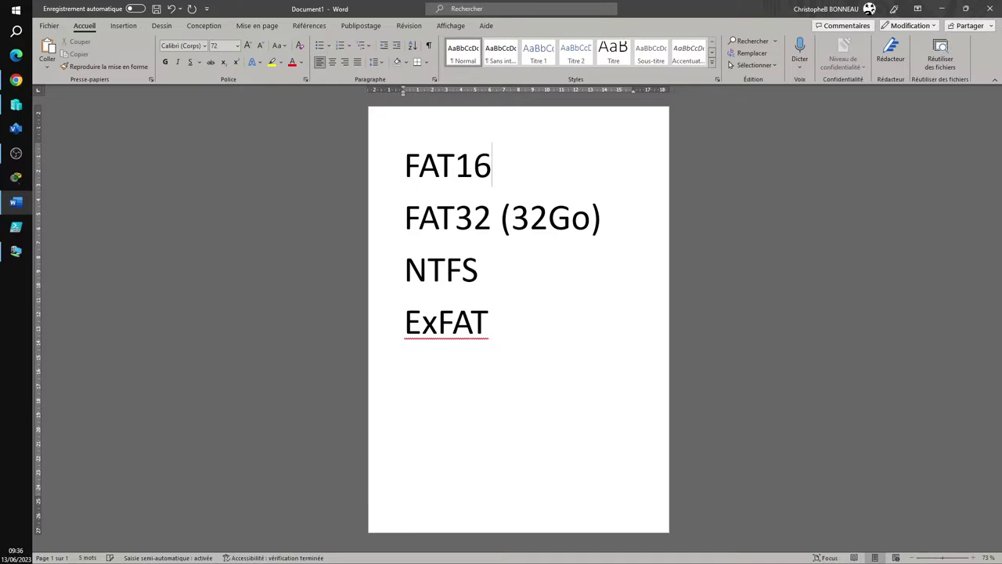
pyautogui.write("'")
pyautogui.press('BackSpace')
pyautogui.write('(4Go)')
pyautogui.click(592, 218)
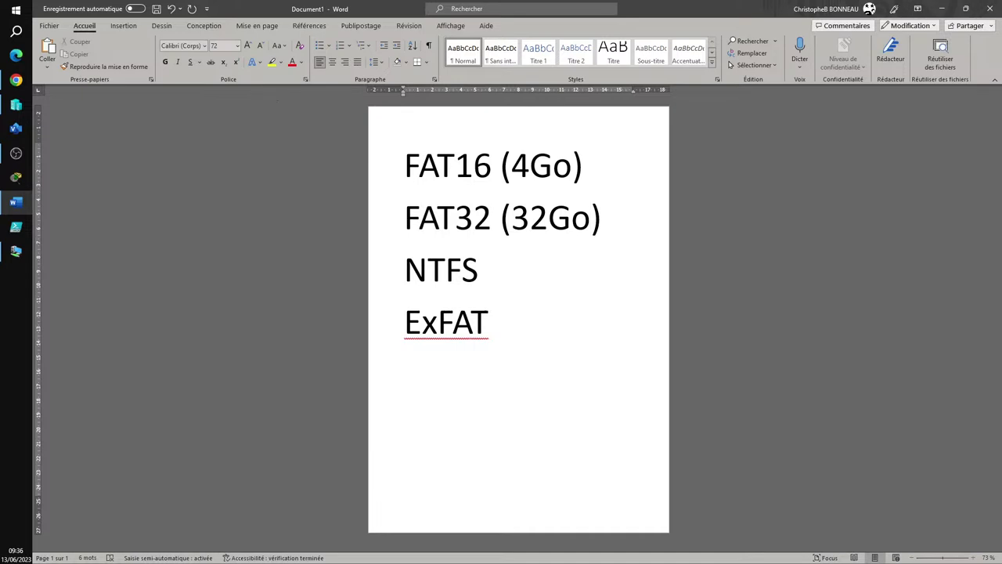
# Switch to the CLIXY01 virtual machine and review the file system choices for the new volume
pyautogui.click(16, 251)
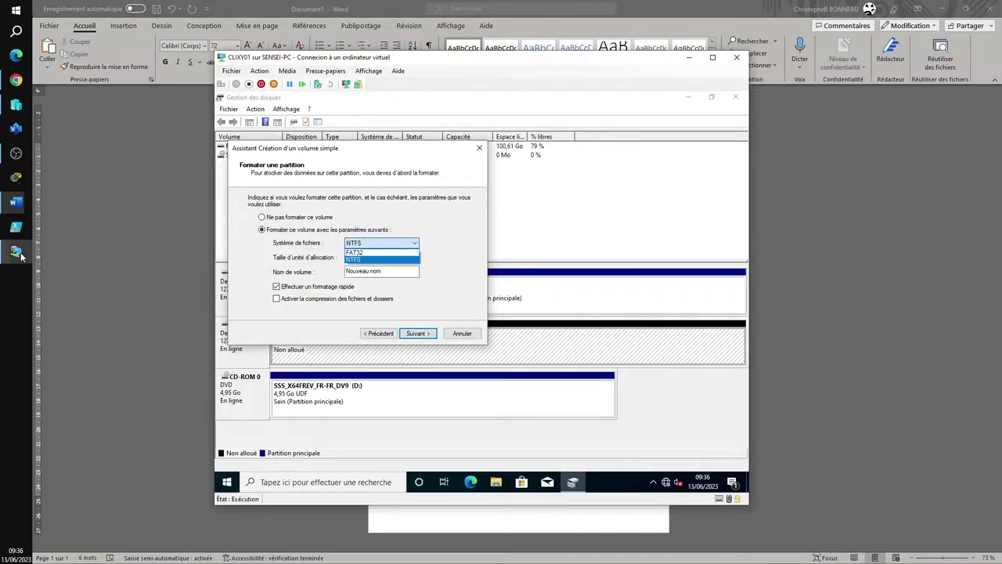
pyautogui.click(455, 248)
pyautogui.click(415, 244)
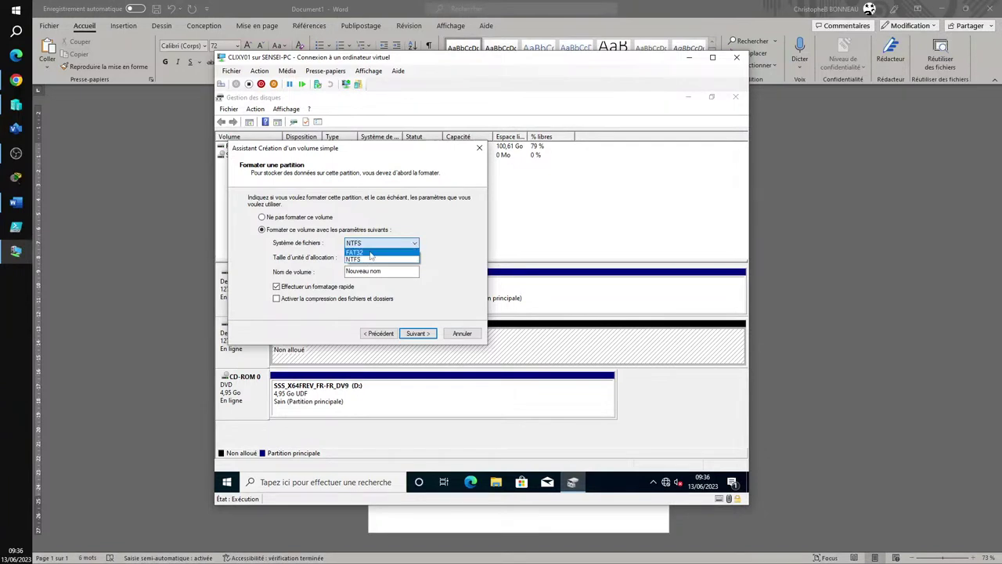
# Return to the volume size page of the wizard and set the simple volume size to 40000 MB
pyautogui.click(382, 336)
pyautogui.click(382, 335)
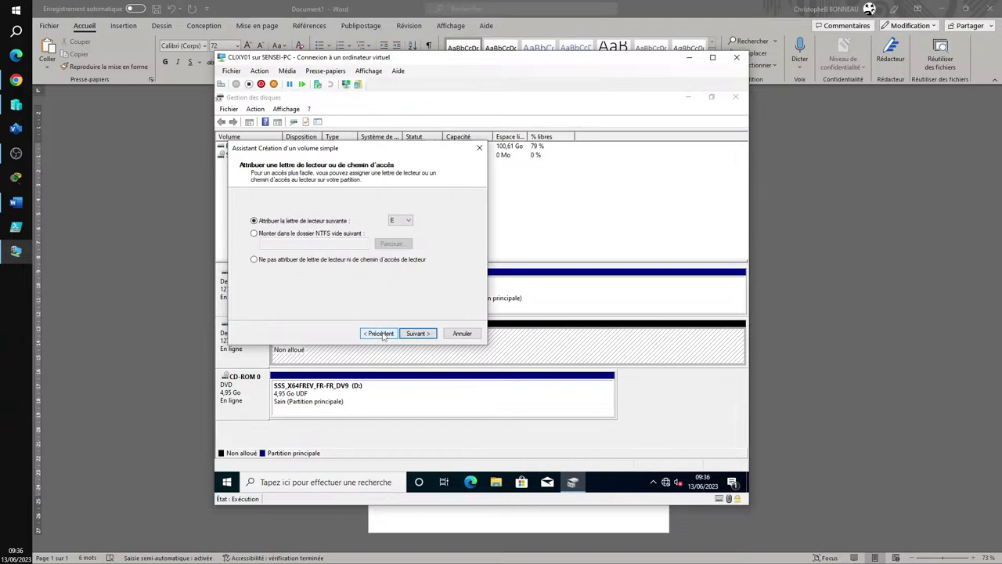
pyautogui.click(382, 335)
pyautogui.click(383, 250)
pyautogui.doubleClick(384, 251)
pyautogui.write('40')
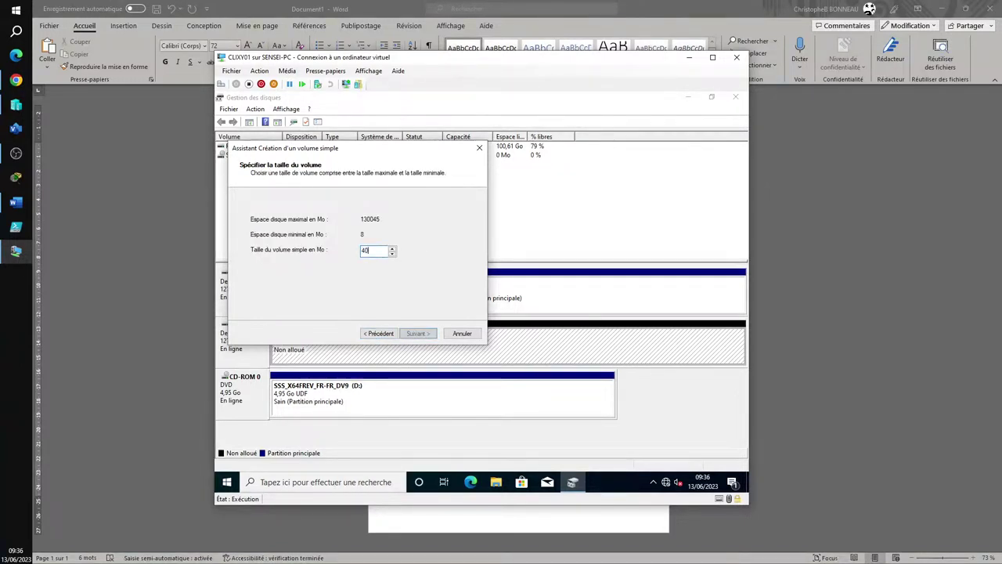
pyautogui.write('000')
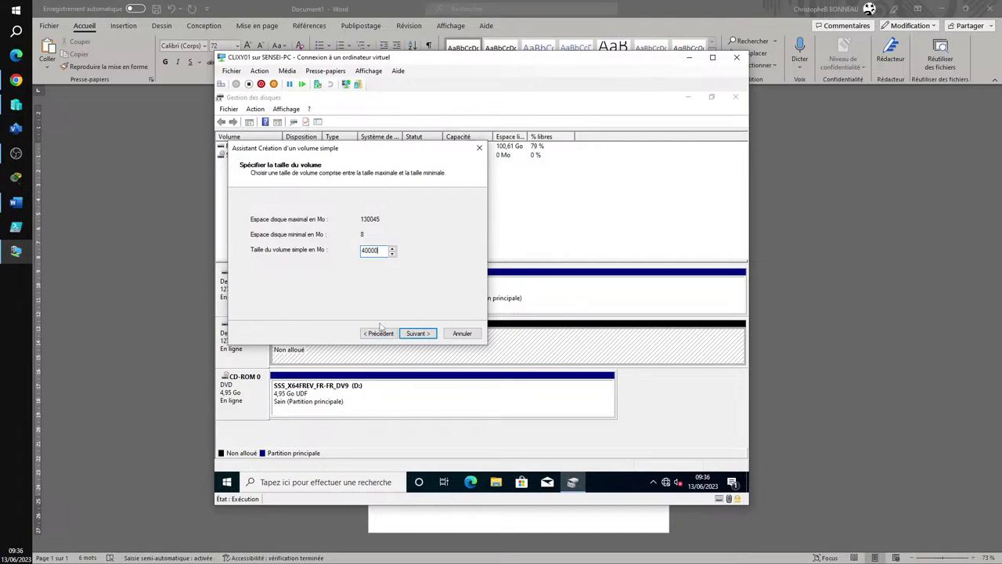
# Advance to the partition formatting page, keeping the drive letter, and open the file system choices for the resized volume
pyautogui.click(415, 334)
pyautogui.click(415, 333)
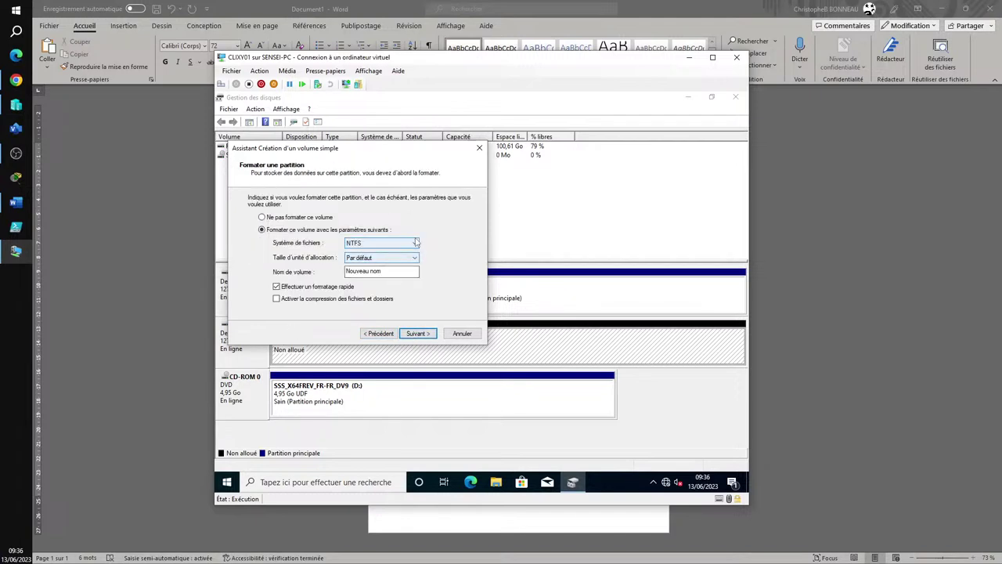
pyautogui.click(415, 243)
pyautogui.click(12, 324)
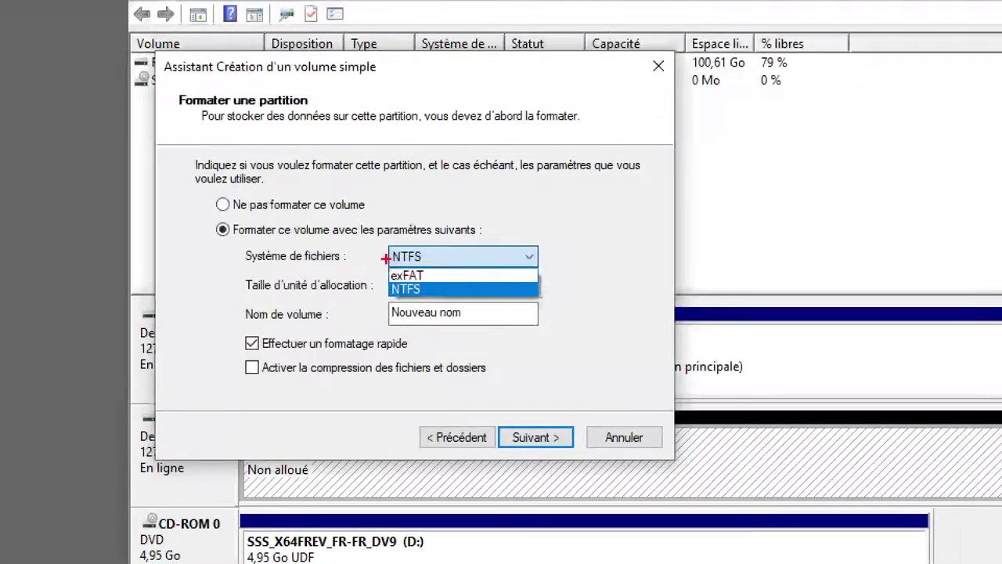
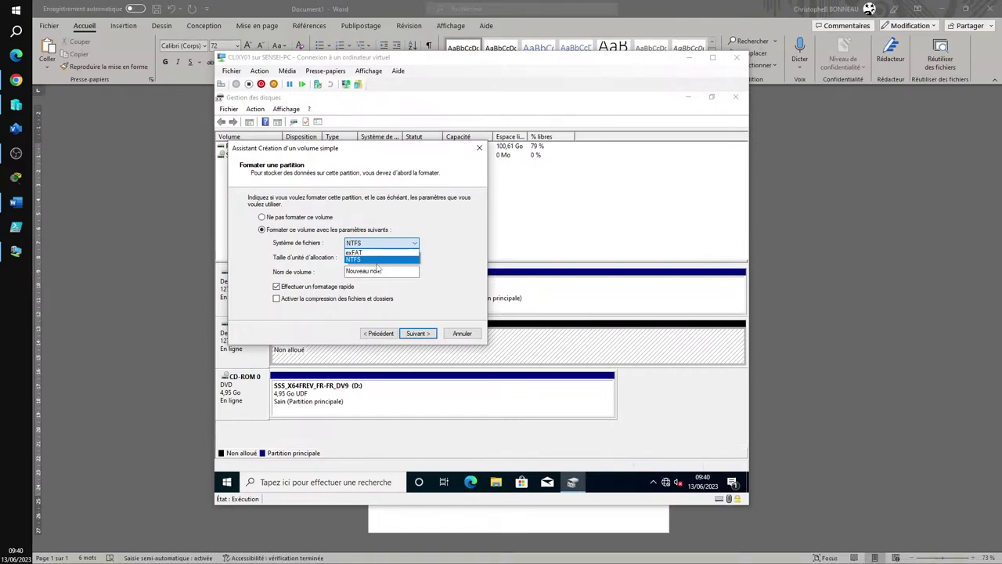
# Switch to Word and append (16Ho) to both the NTFS line and the ExFAT line
pyautogui.click(15, 202)
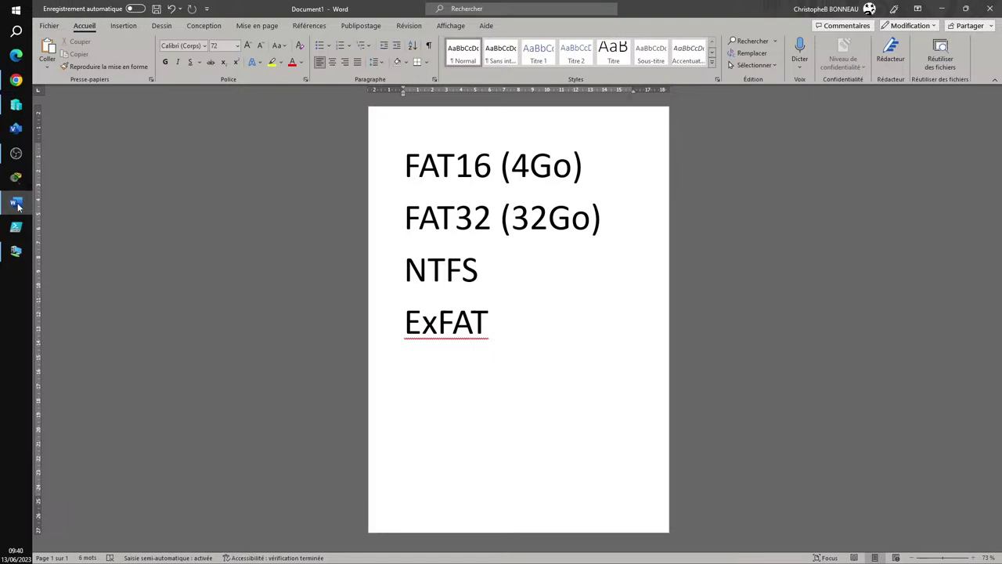
pyautogui.press('Down')
pyautogui.write('(')
pyautogui.write('16')
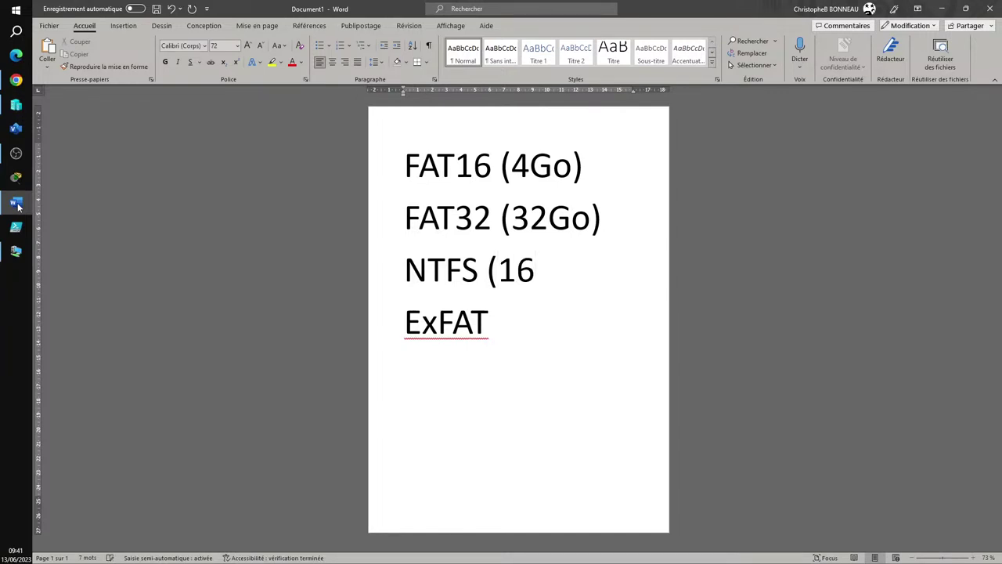
pyautogui.write('Ho)')
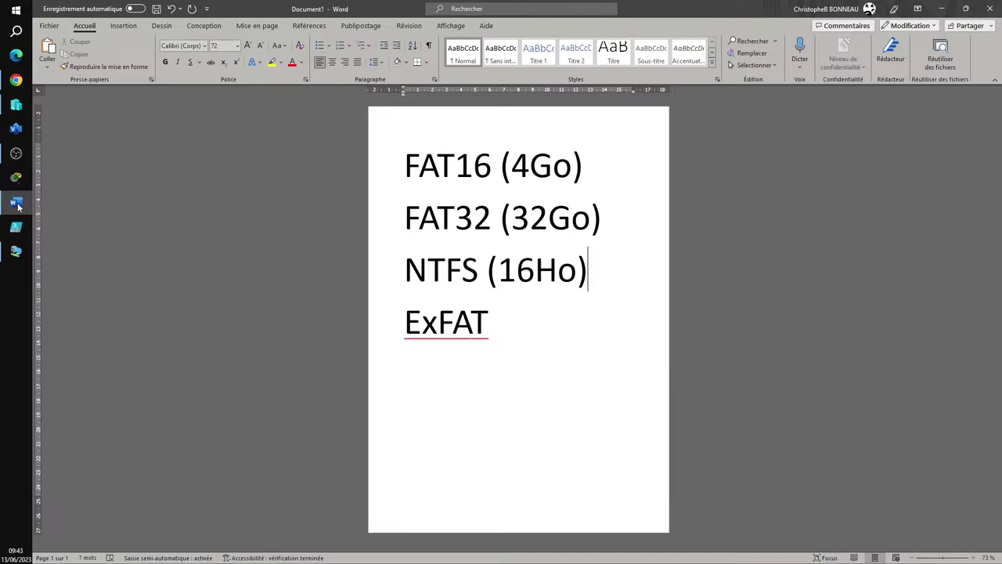
pyautogui.press('Down')
pyautogui.write('(')
pyautogui.write('16Ho)')
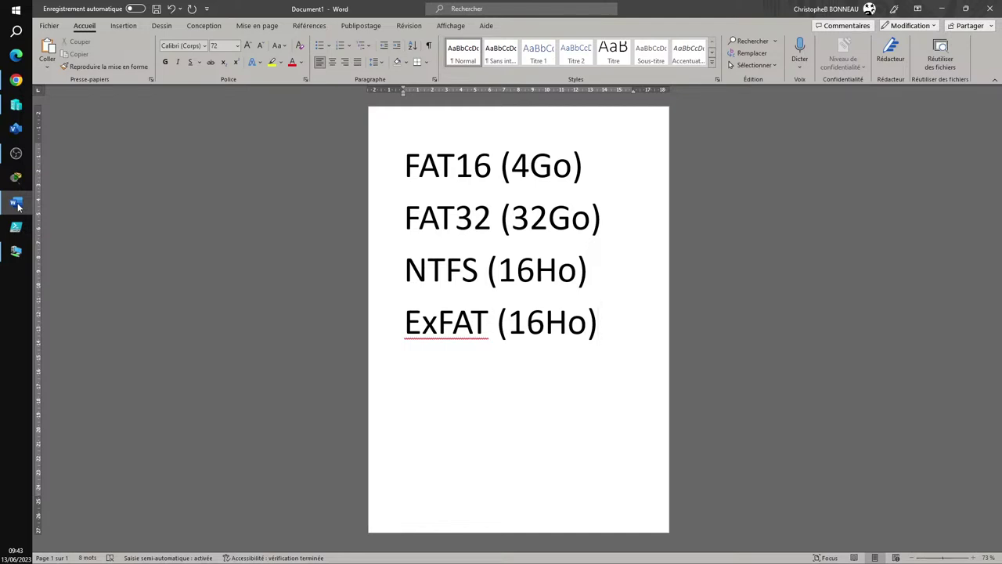
# Append 2Go at the end of the FAT16 line
pyautogui.press('Up')
pyautogui.press('Up')
pyautogui.press('Up')
pyautogui.write('2Go')
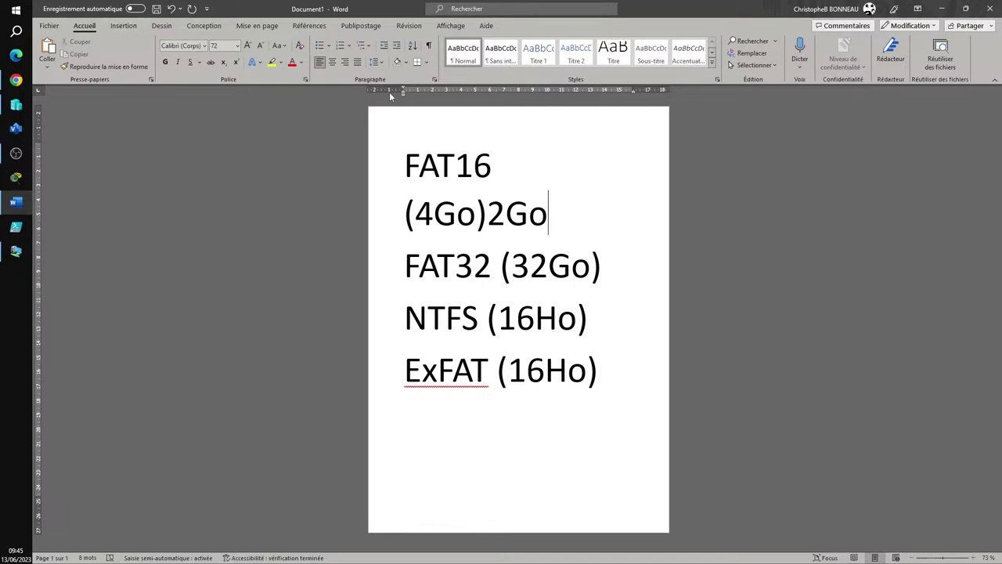
# Change the page orientation of the document to landscape
pyautogui.click(262, 27)
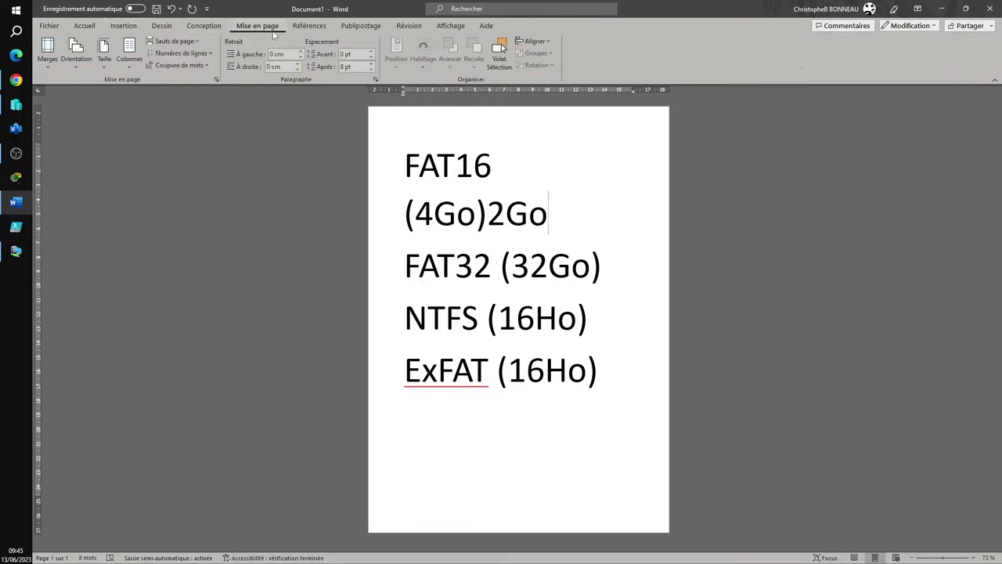
pyautogui.click(76, 53)
pyautogui.click(86, 86)
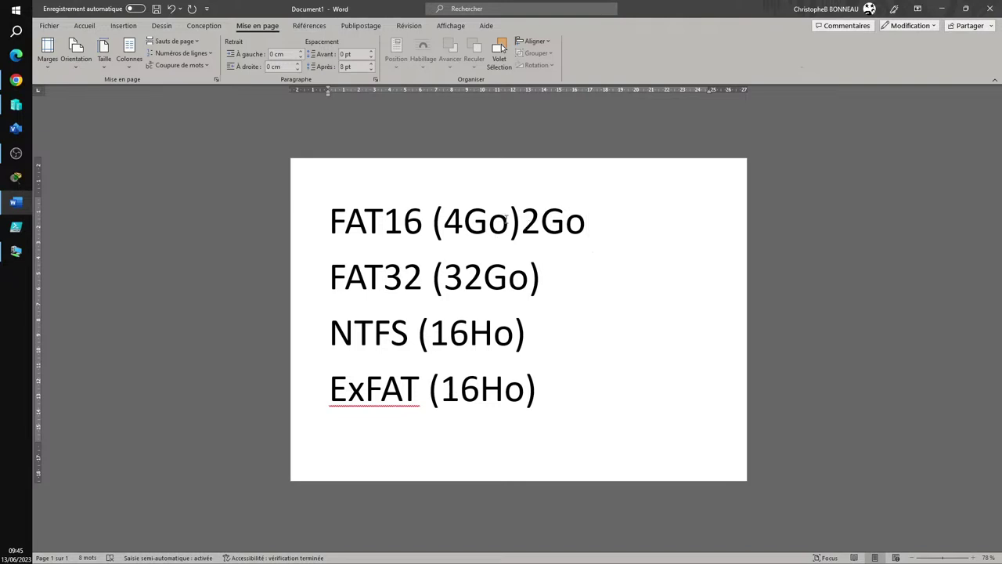
# Remove the parentheses from the first line and separate its values with hyphens so it reads FAT16 - 4Go - 2Go
pyautogui.press('Left')
pyautogui.press('Left')
pyautogui.press('Left')
pyautogui.press('BackSpace')
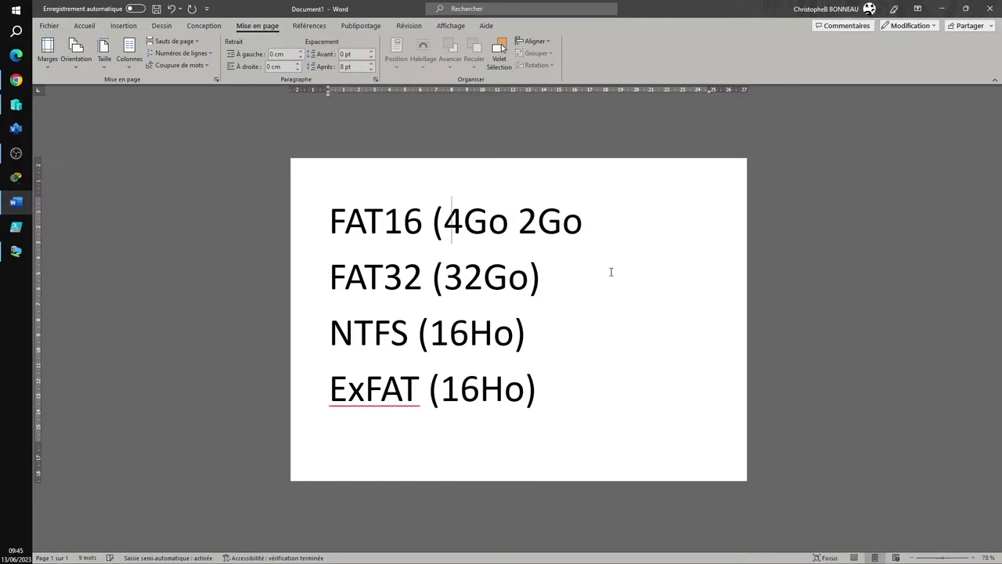
pyautogui.press('BackSpace')
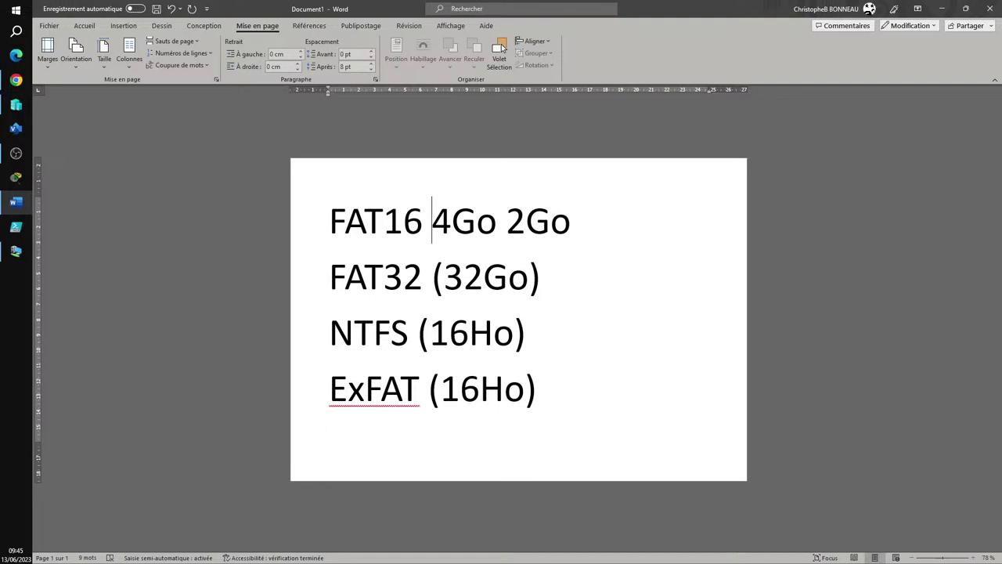
pyautogui.write('-')
pyautogui.hotkey('ctrl', 'Right')
pyautogui.press('Delete')
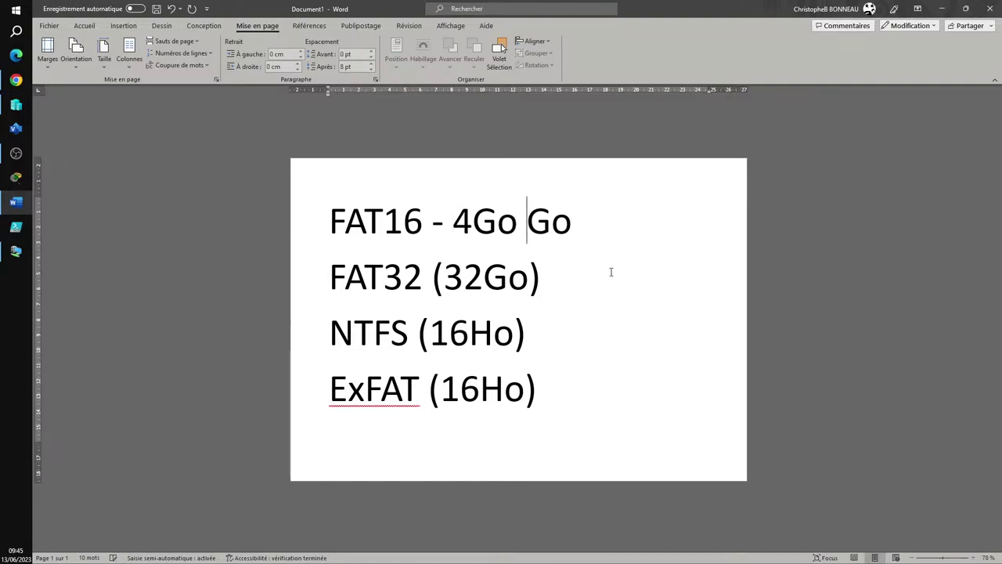
pyautogui.write('-')
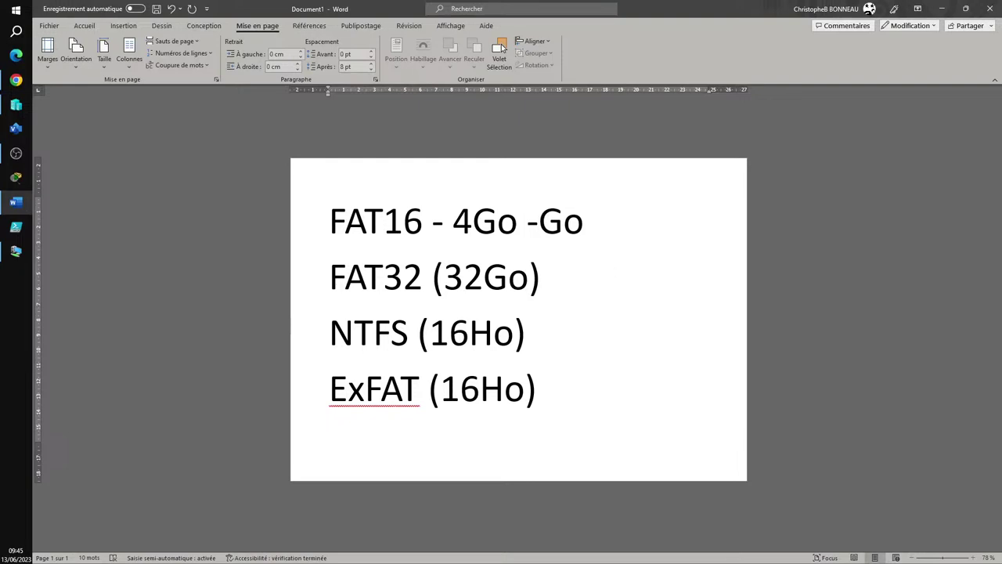
pyautogui.write('2')
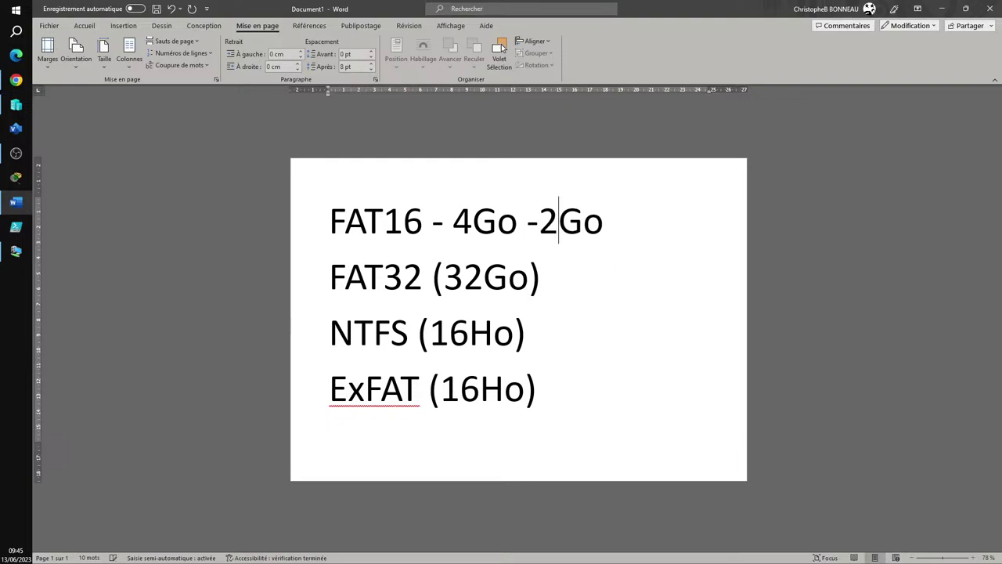
pyautogui.press('Left')
pyautogui.press('Down')
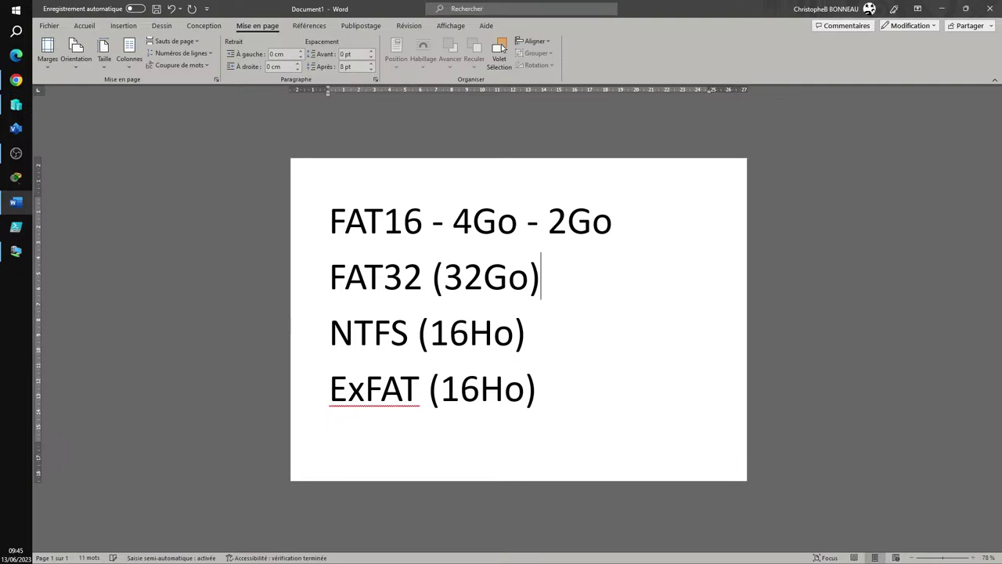
# Rewrite the second line without parentheses as FAT32 - 32Go - 4Go, using plain hyphens as separators
pyautogui.press('BackSpace')
pyautogui.press('Left')
pyautogui.press('Left')
pyautogui.press('Left')
pyautogui.press('Left')
pyautogui.press('BackSpace')
pyautogui.write('-')
pyautogui.press('End')
pyautogui.write('- ')
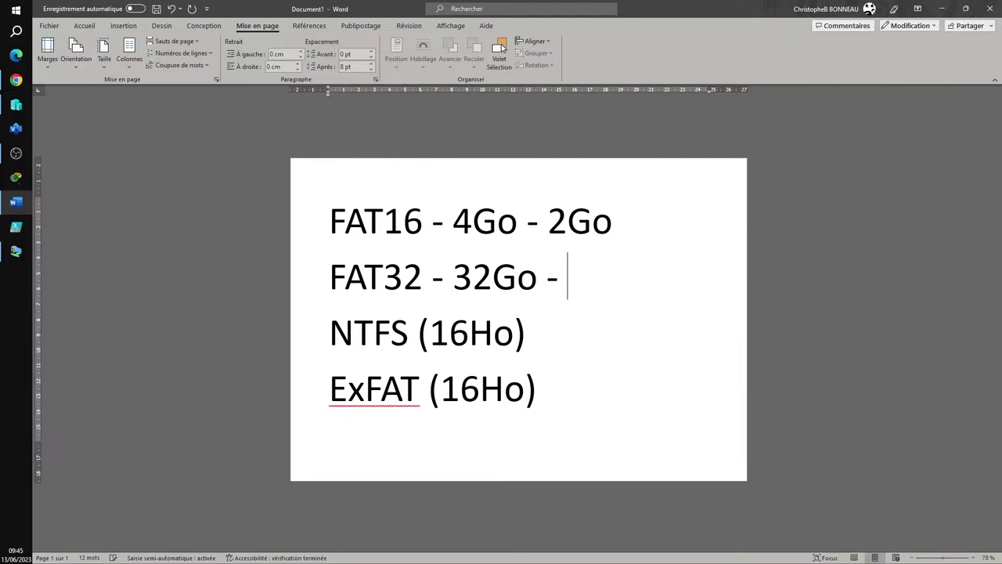
pyautogui.write('4Go')
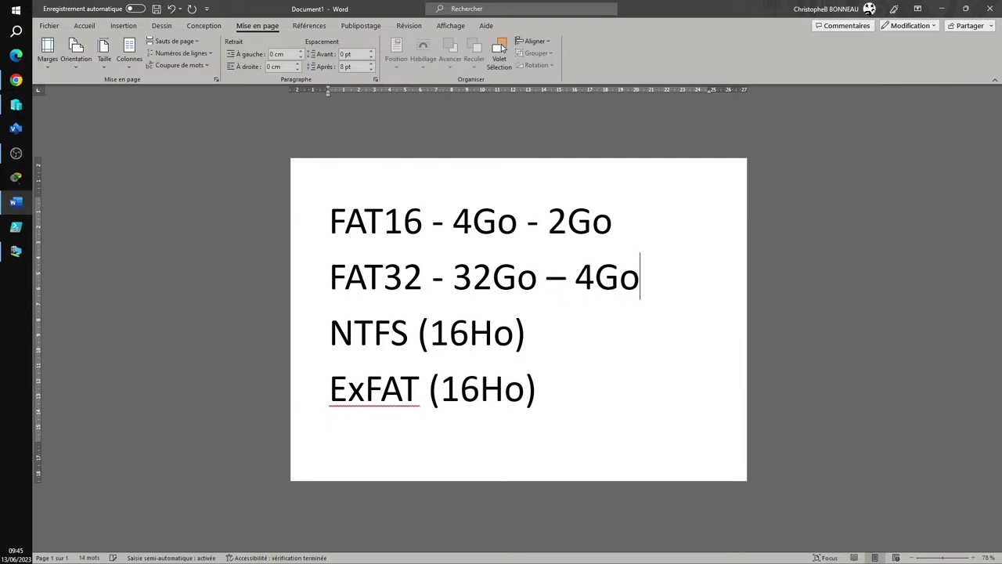
pyautogui.press('Left')
pyautogui.press('Left')
pyautogui.press('Left')
pyautogui.press('Left')
pyautogui.press('BackSpace')
pyautogui.write('-')
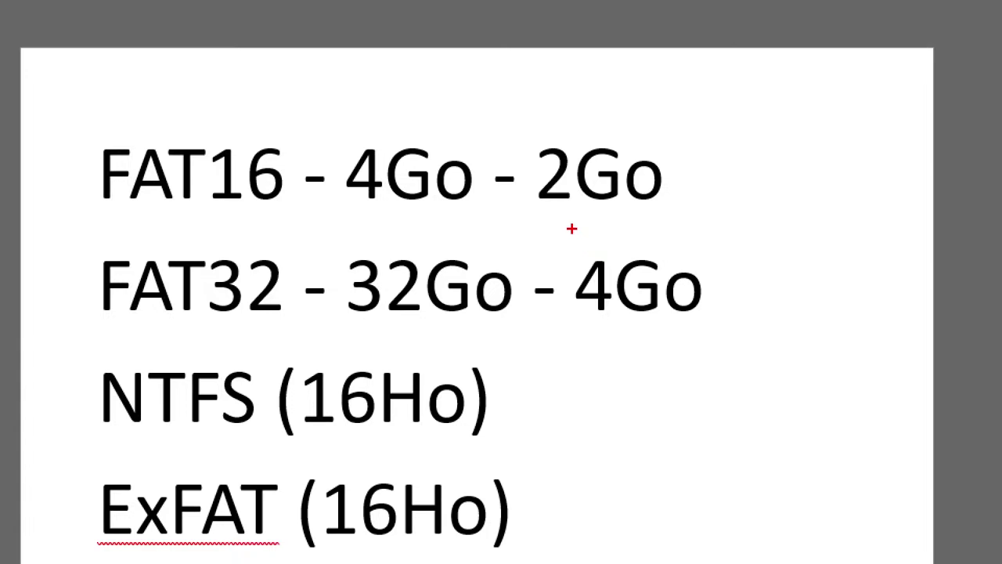
pyautogui.moveTo(539, 230); pyautogui.dragTo(739, 333)
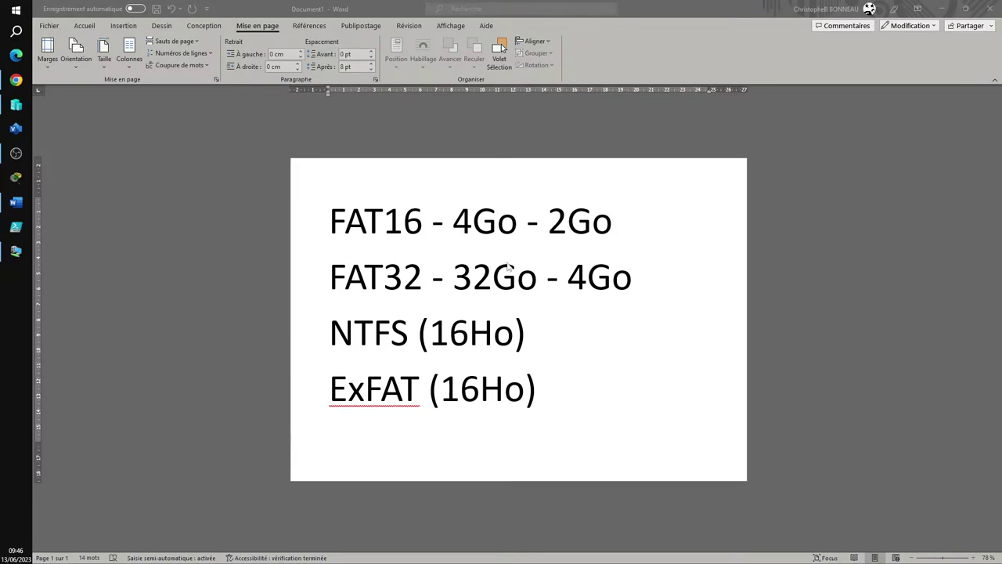
# Change the unit Ho to Eo on both the NTFS and ExFAT lines
pyautogui.click(494, 337)
pyautogui.click(493, 335)
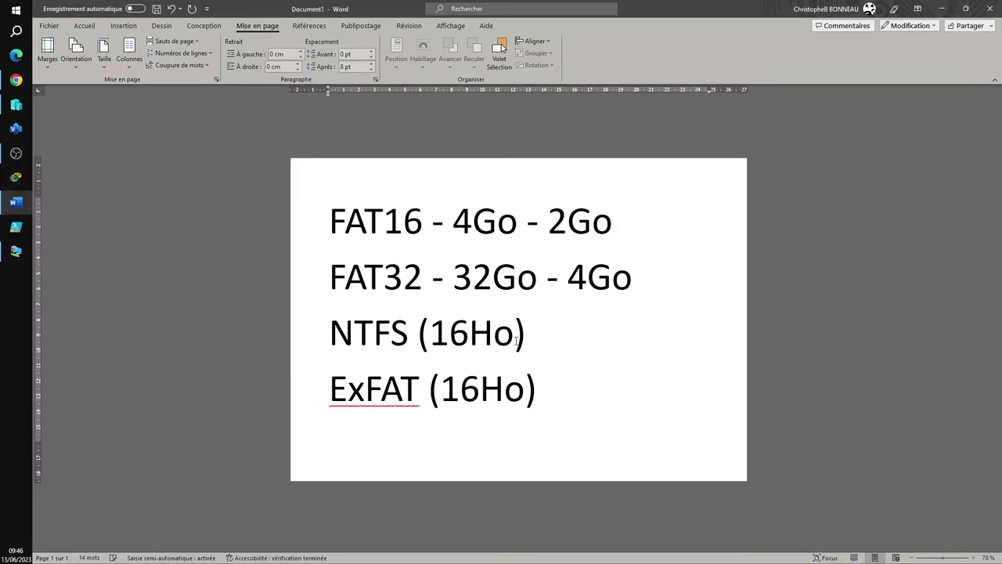
pyautogui.press('BackSpace')
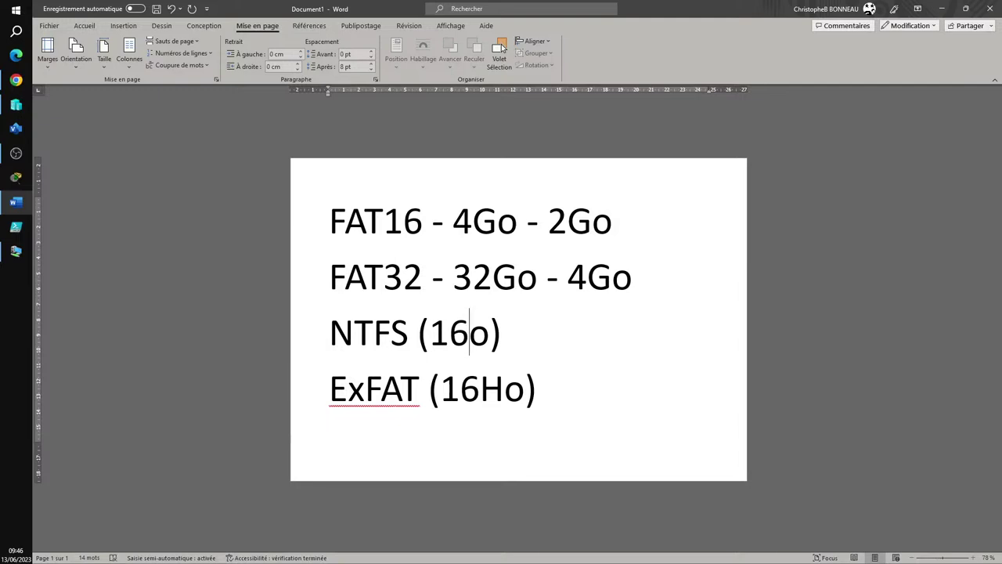
pyautogui.write('E')
pyautogui.press('Down')
pyautogui.press('Delete')
pyautogui.write('E')
# Replace the closing parenthesis on the NTFS line with a dash followed by 19To
pyautogui.click(516, 338)
pyautogui.press('Delete')
pyautogui.write('- ')
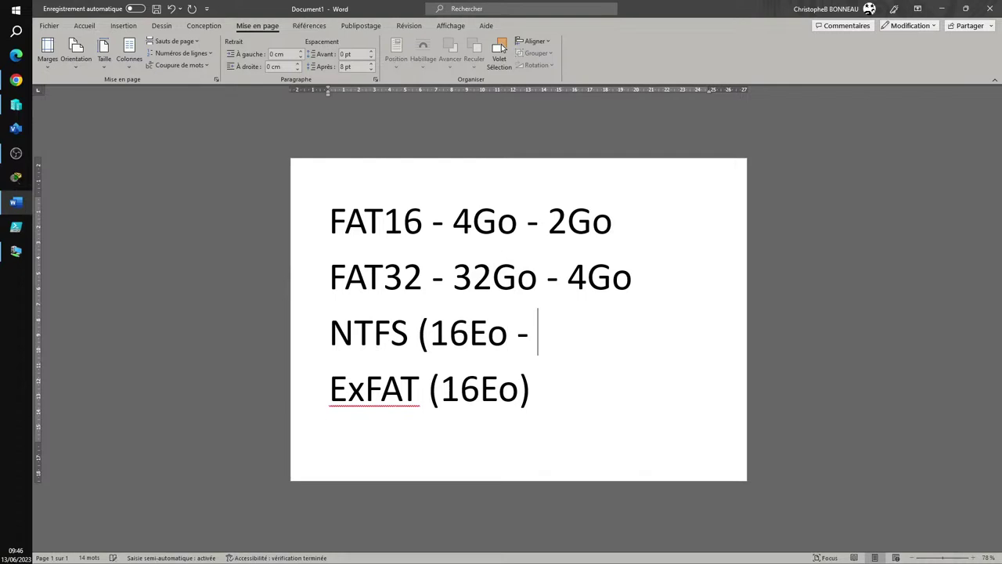
pyautogui.write('19T0')
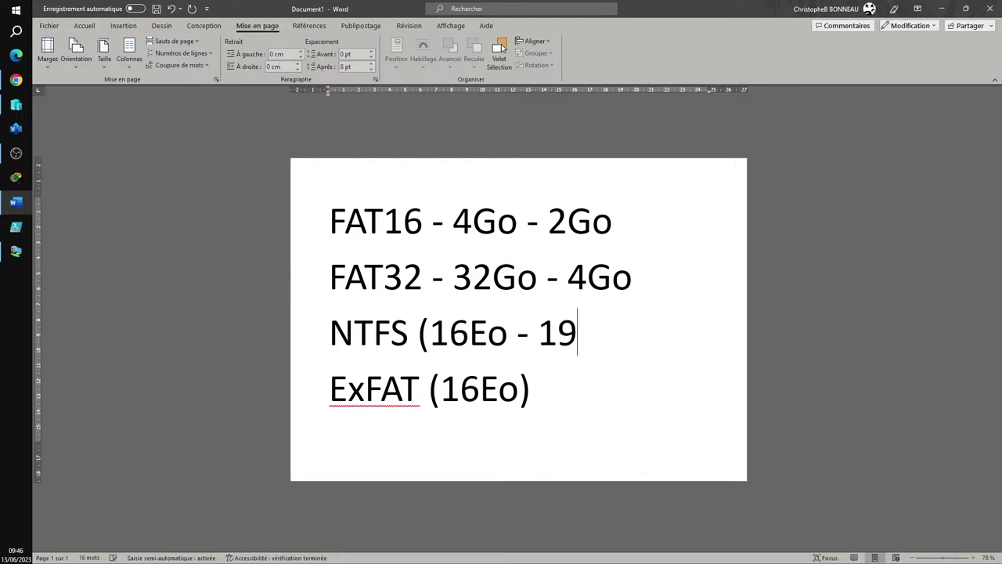
pyautogui.press('BackSpace')
pyautogui.write('o')
# Replace the opening parenthesis before 16Eo on the NTFS line with a hyphen
pyautogui.hotkey('ctrl', 'Left')
pyautogui.hotkey('ctrl', 'Left')
pyautogui.hotkey('ctrl', 'Left')
pyautogui.press('BackSpace')
pyautogui.press('Right')
pyautogui.press('Right')
pyautogui.press('Right')
pyautogui.press('Left')
pyautogui.press('Left')
pyautogui.press('Left')
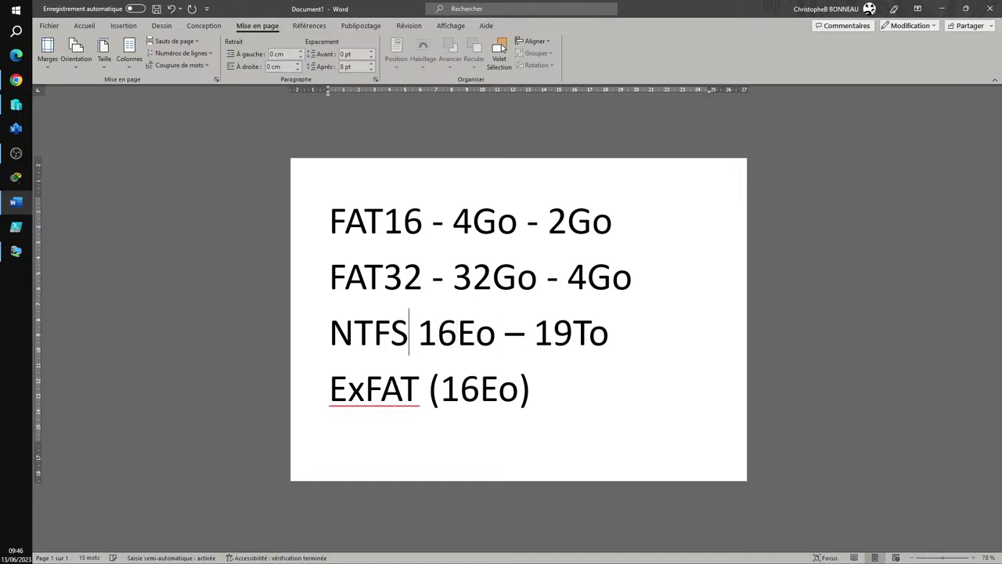
pyautogui.press('Right')
pyautogui.write('-')
# Correct the second value on the NTFS line to 16To
pyautogui.press('Right')
pyautogui.press('Right')
pyautogui.press('Right')
pyautogui.press('Right')
pyautogui.press('Right')
pyautogui.press('Right')
pyautogui.press('Right')
pyautogui.press('Right')
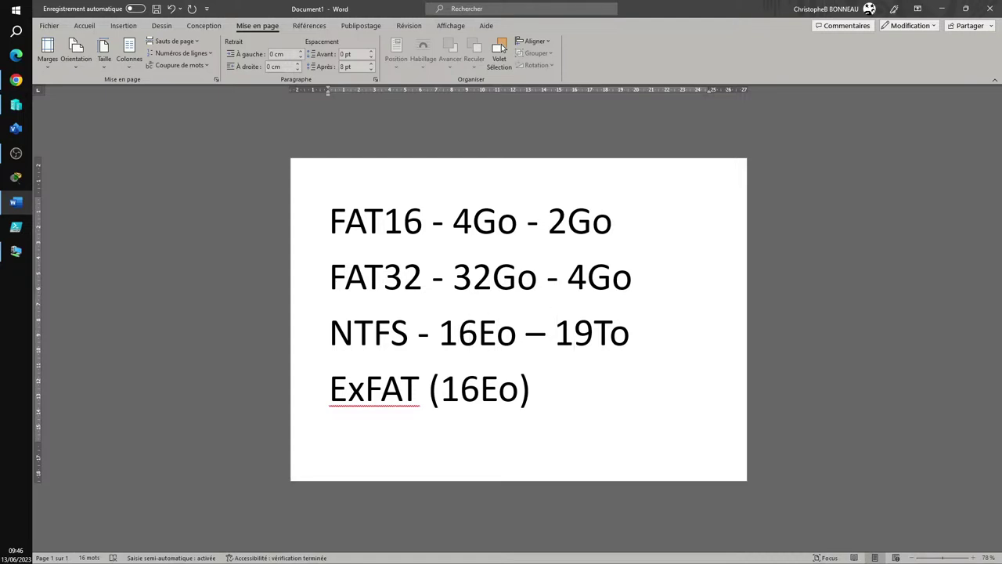
pyautogui.press('Delete')
pyautogui.write('6')
# Remove the parentheses from the last line and insert a hyphen so it reads ExFAT - 16Eo
pyautogui.press('Down')
pyautogui.press('BackSpace')
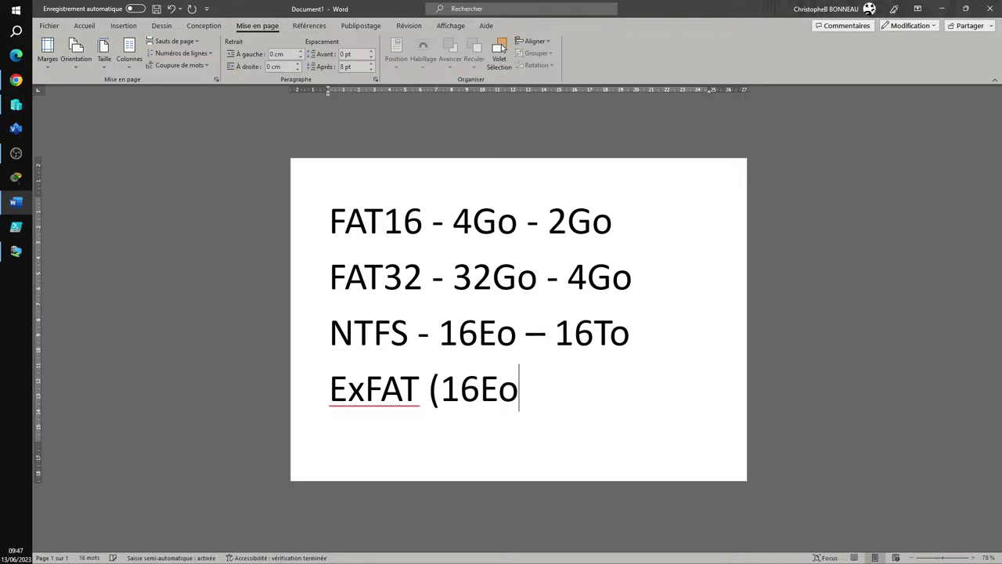
pyautogui.press('Left')
pyautogui.press('Left')
pyautogui.press('Left')
pyautogui.press('Left')
pyautogui.press('BackSpace')
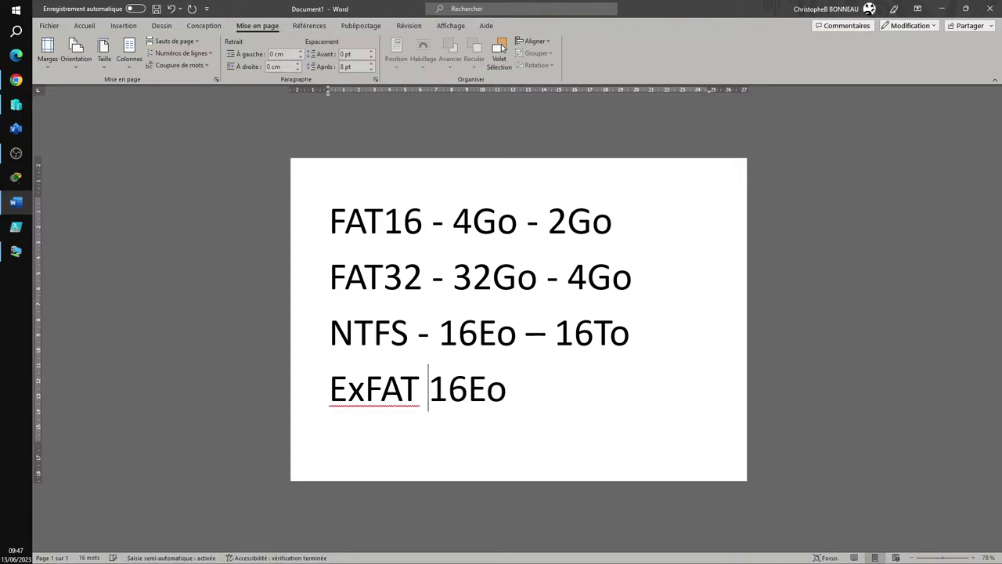
pyautogui.write('-')
pyautogui.press('End')
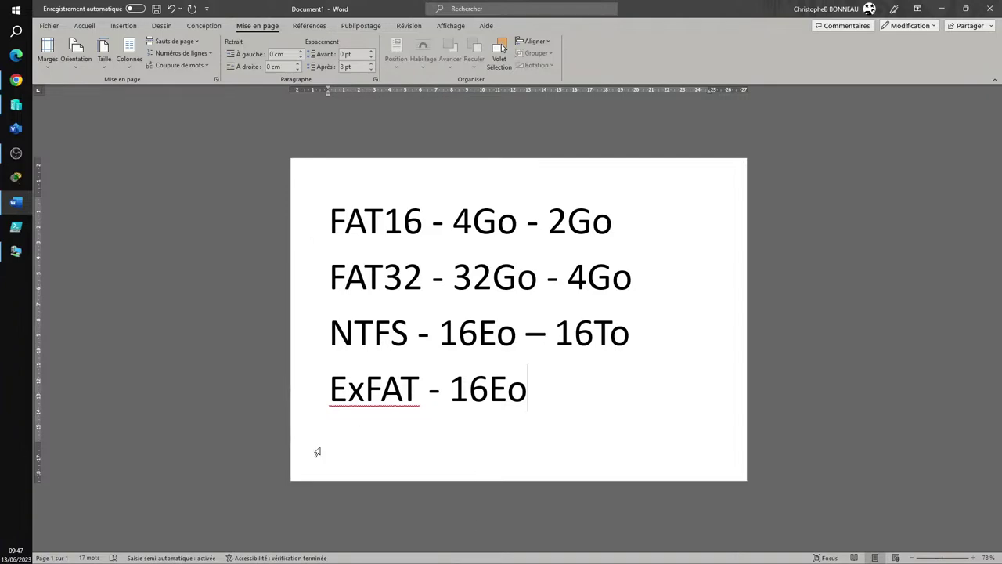
pyautogui.click(11, 350)
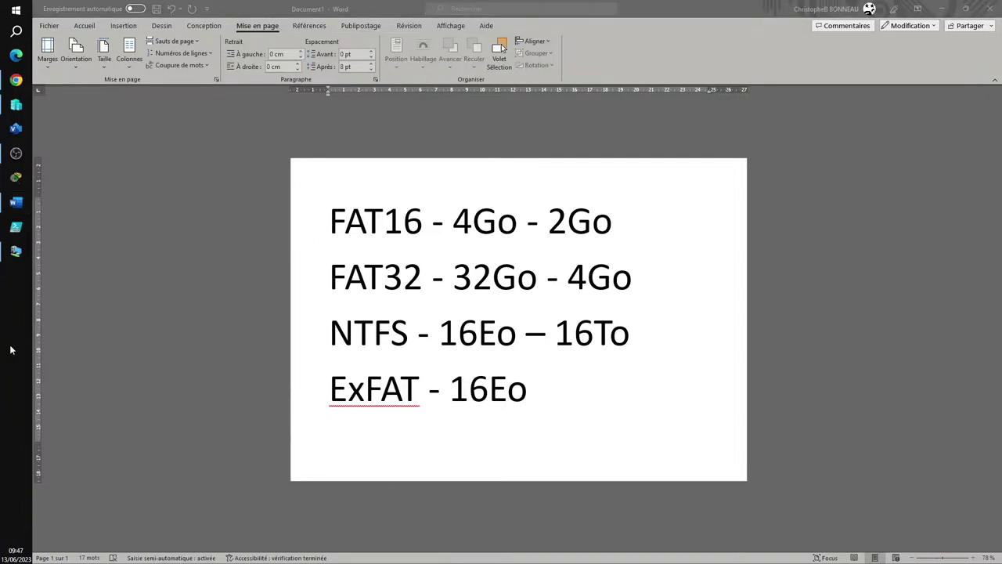